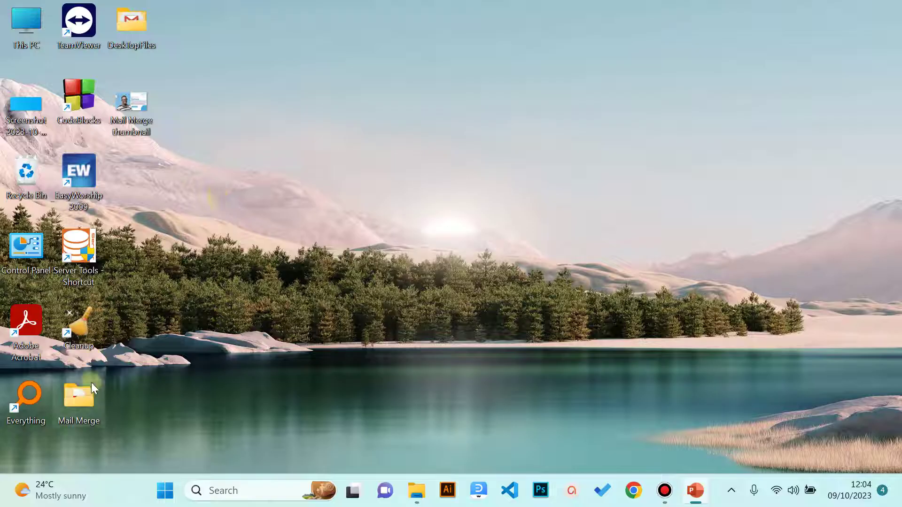
Open the Draft Letter document from the desktop Mail Merge folder in Word.
double_click(85, 399)
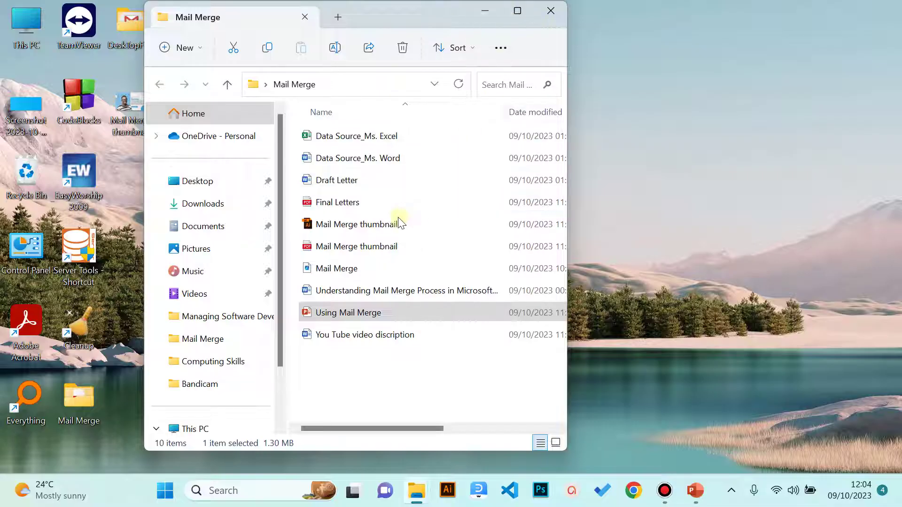
double_click(340, 186)
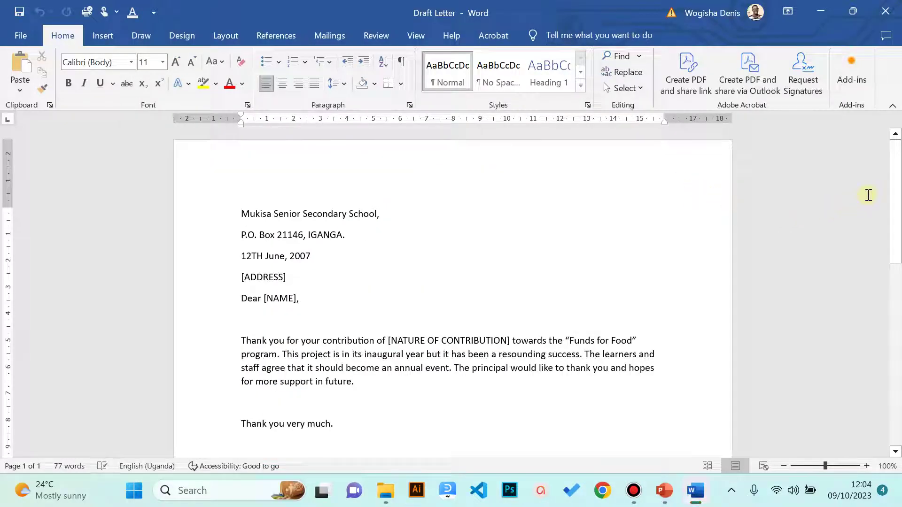
Change the year in the letter's date from 2007 to 2023.
mouse_move(896, 175)
mouse_down()
mouse_move(898, 255)
mouse_move(861, 181)
mouse_up()
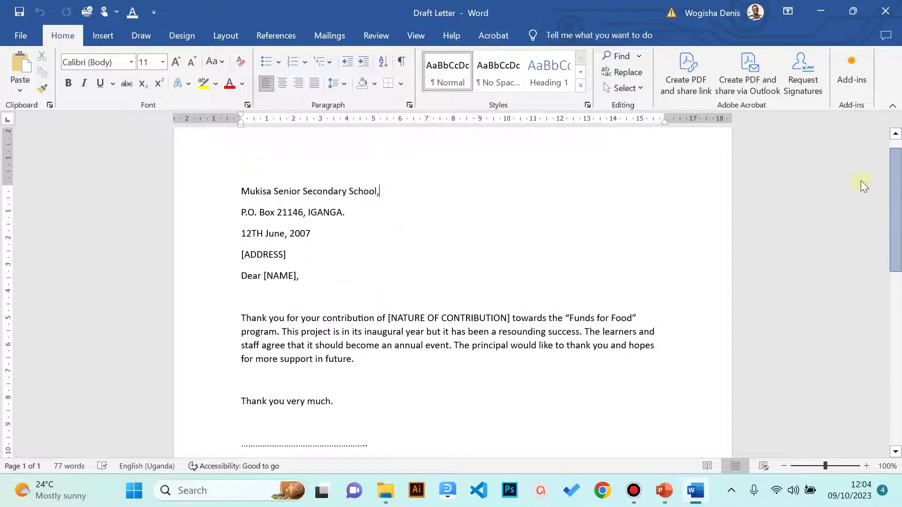
scroll(860, 184, down, 1)
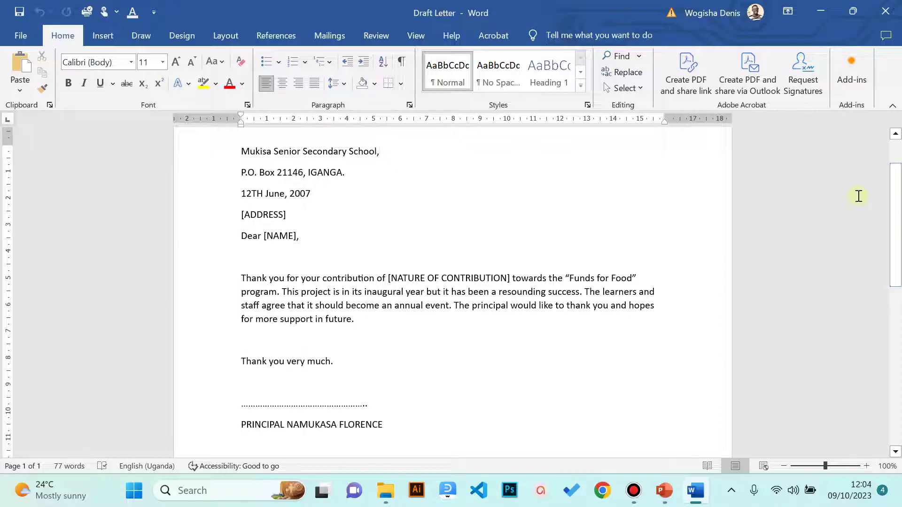
click(310, 194)
key(BackSpace)
key(BackSpace)
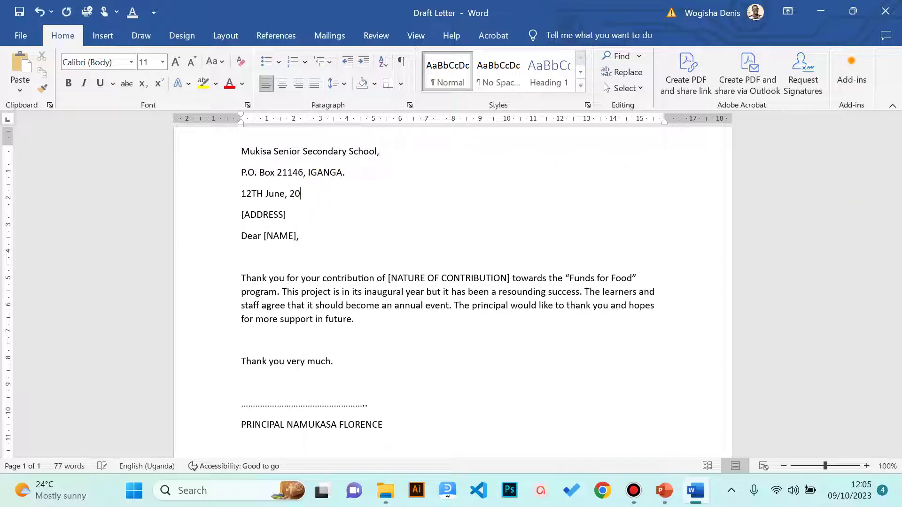
text(23)
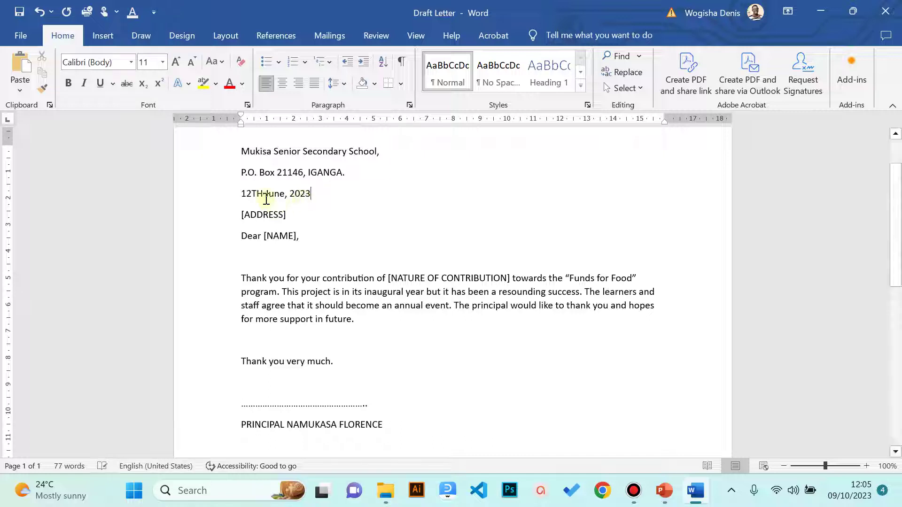
Review the [ADDRESS], [NAME] and [NATURE OF CONTRIBUTION] placeholders in the letter.
click(291, 215)
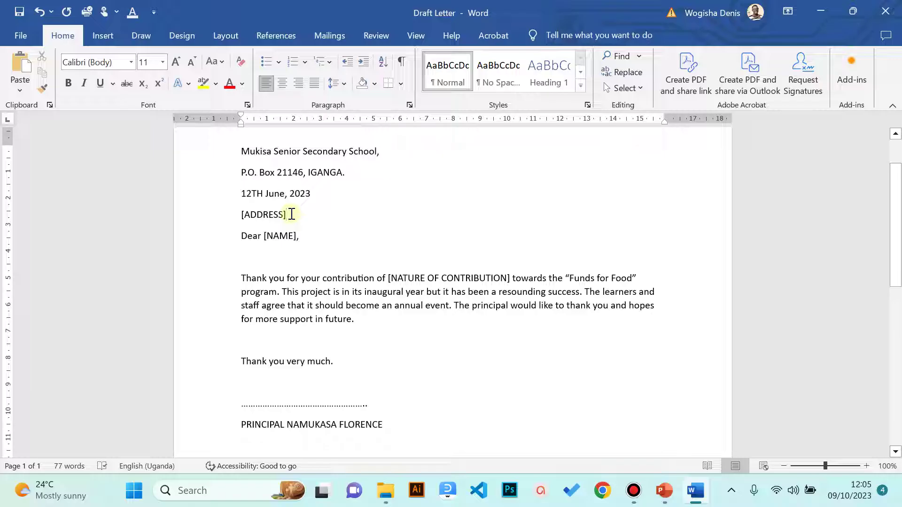
drag(292, 215, 235, 214)
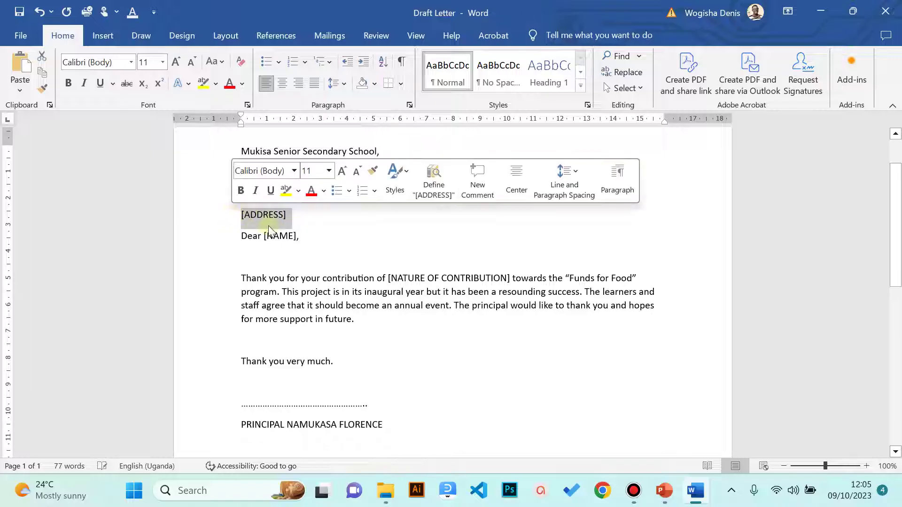
drag(302, 235, 266, 235)
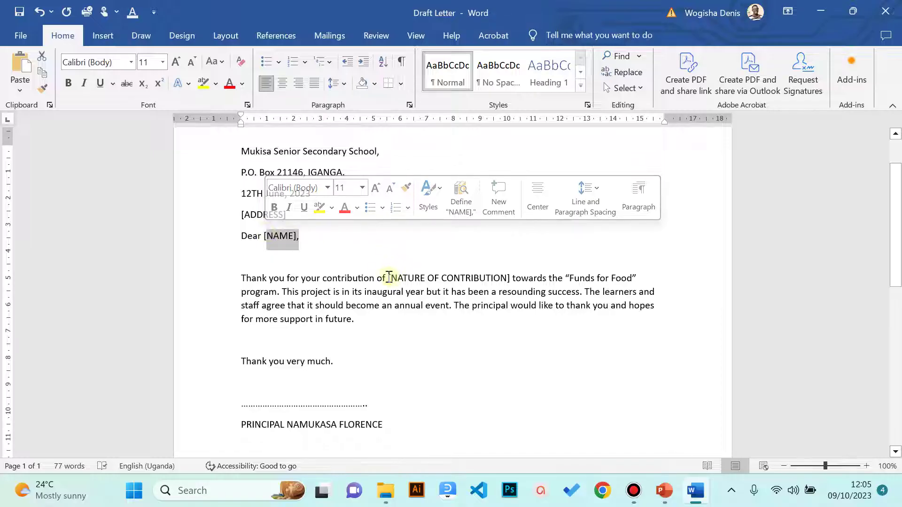
drag(388, 278, 507, 276)
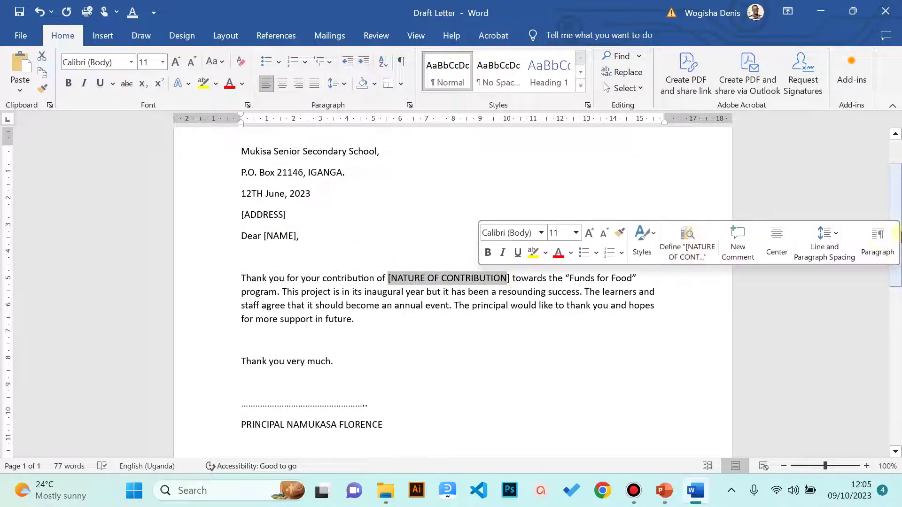
drag(898, 233, 896, 188)
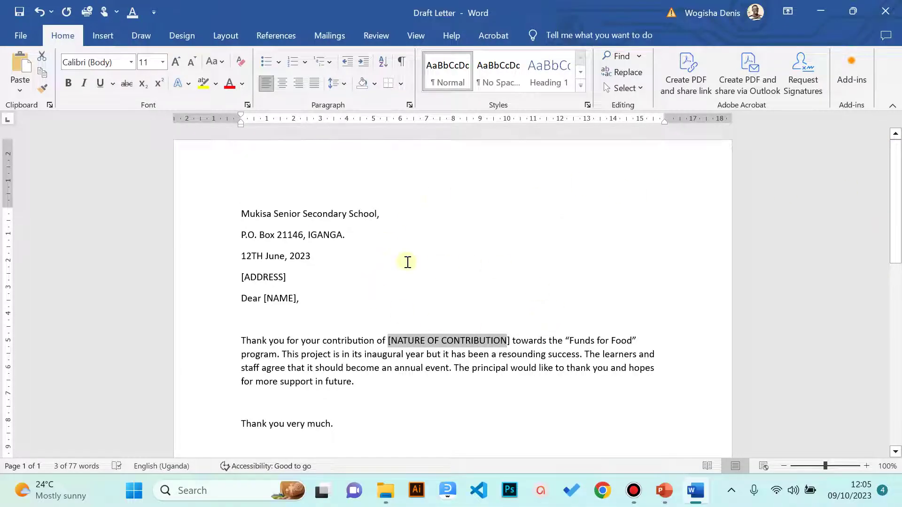
click(295, 278)
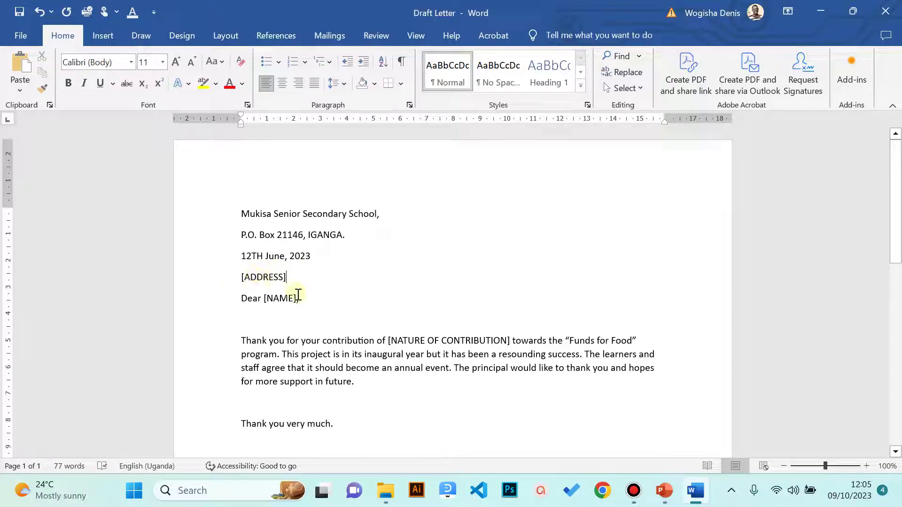
click(298, 296)
Replace the square brackets around ADDRESS with double curly braces, making {{ADDRESS}}.
click(247, 278)
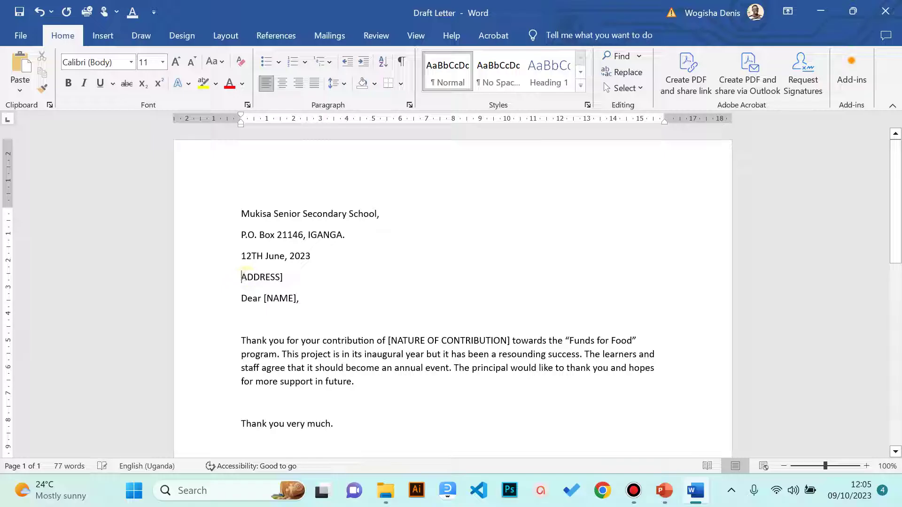
click(245, 277)
key(BackSpace)
text({{)
click(288, 278)
key(BackSpace)
text(}})
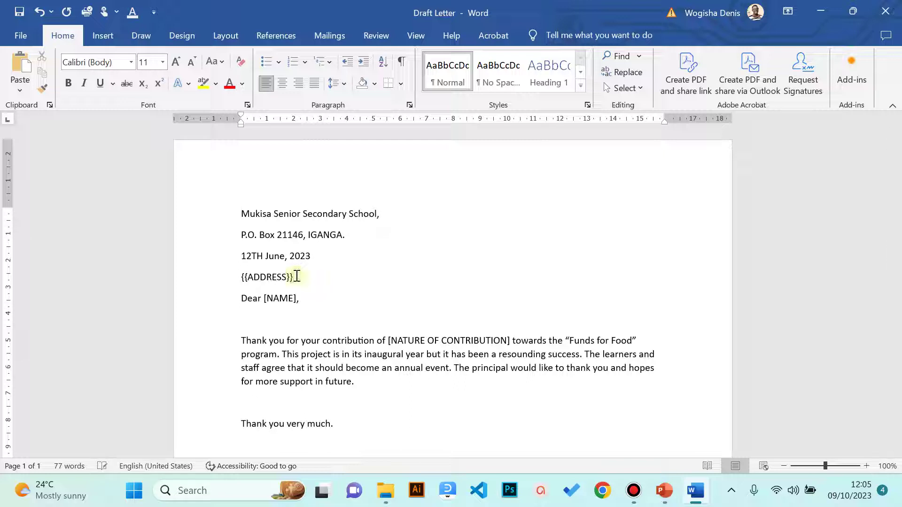
Switch to the Mailings tab to access the mail merge commands.
click(298, 298)
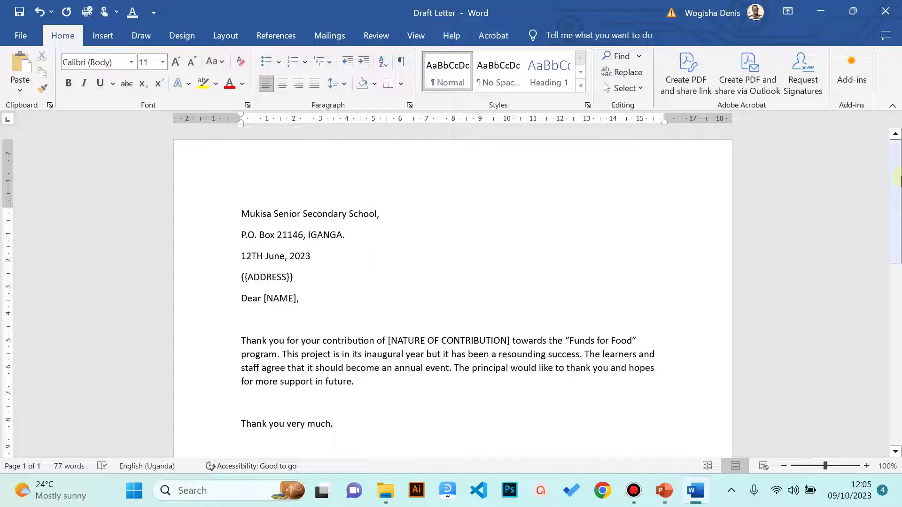
scroll(874, 235, down, 6)
scroll(865, 203, up, 6)
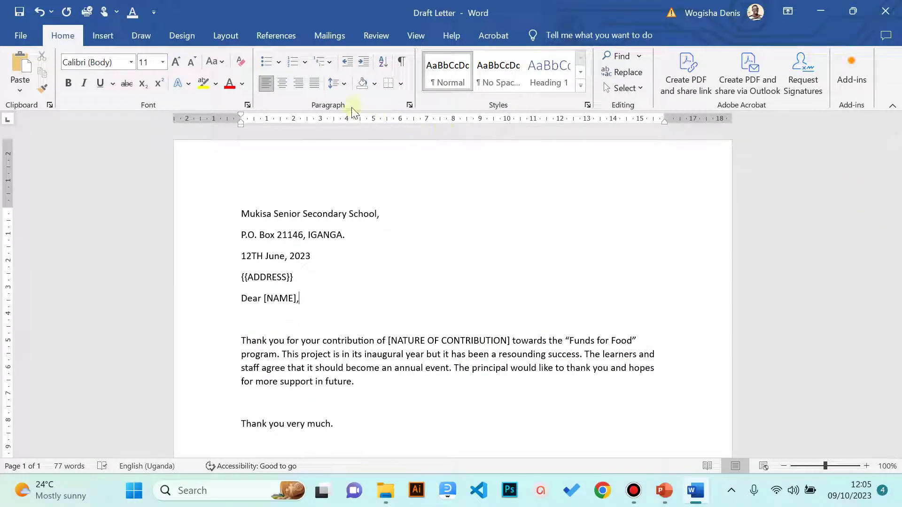
click(325, 32)
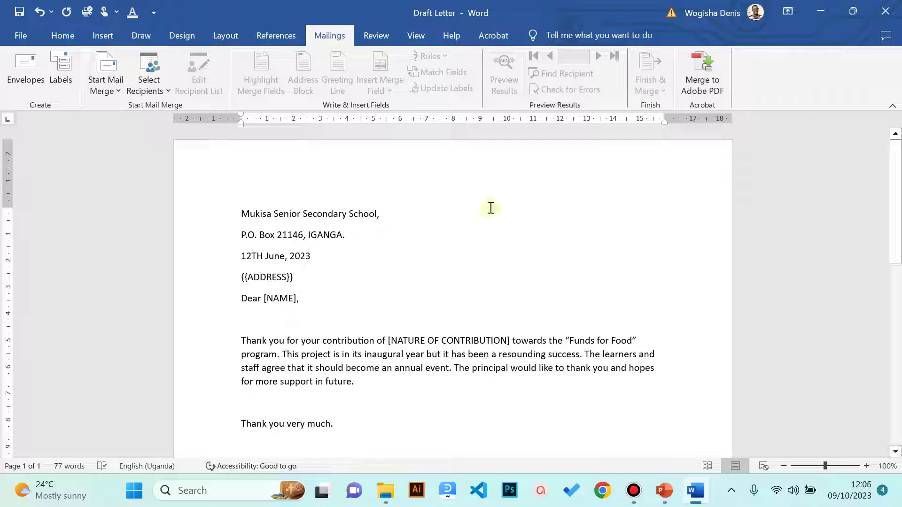
click(818, 11)
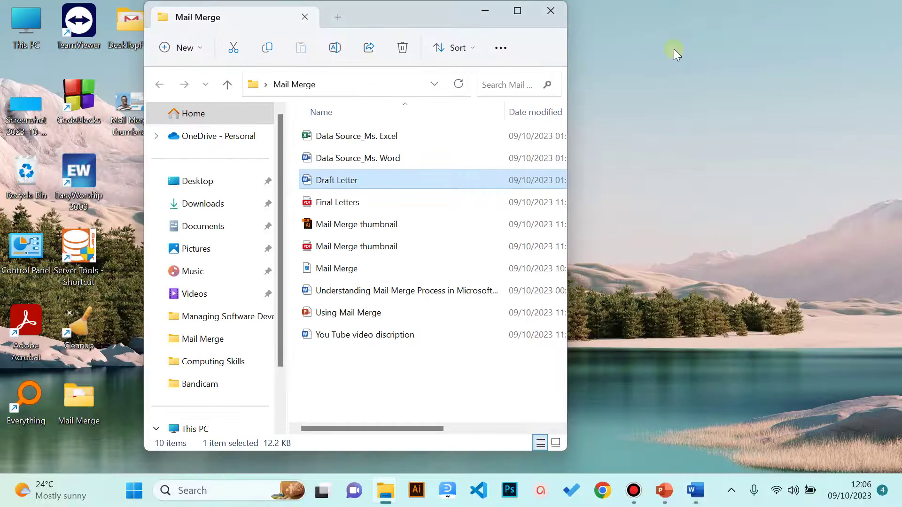
double_click(380, 137)
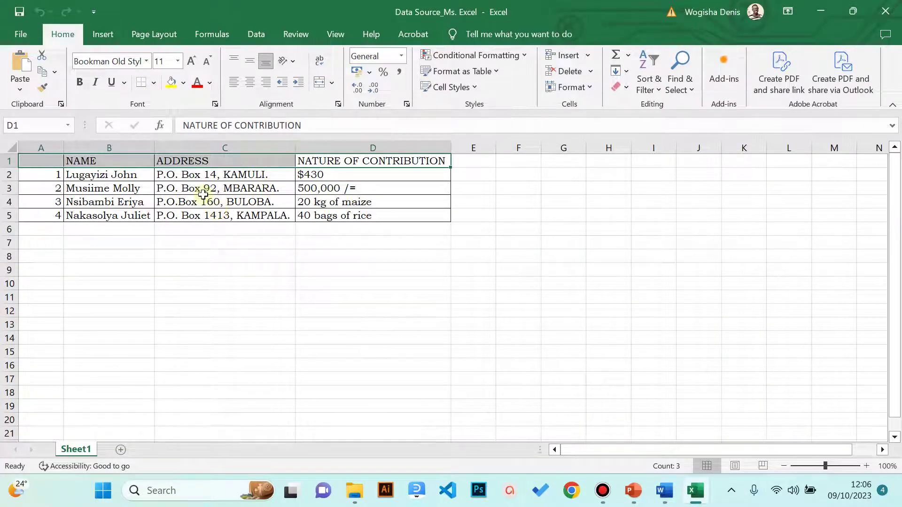
click(94, 148)
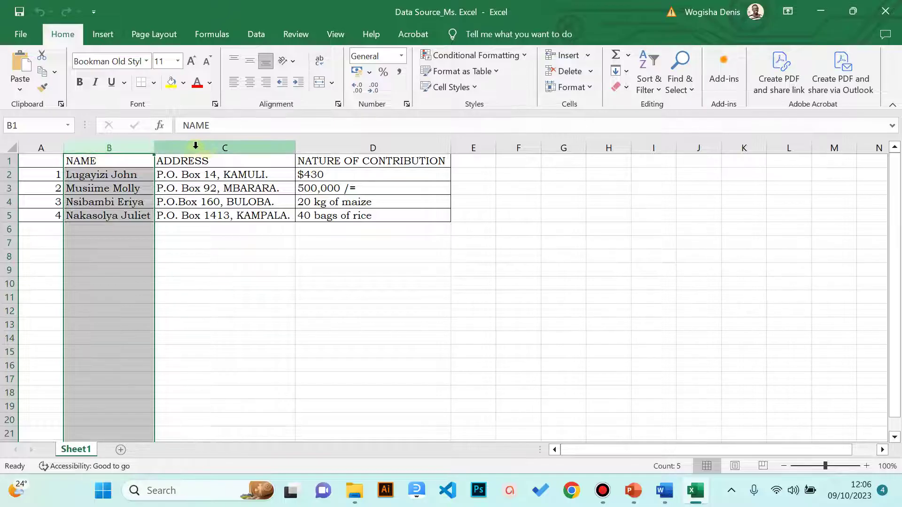
click(203, 147)
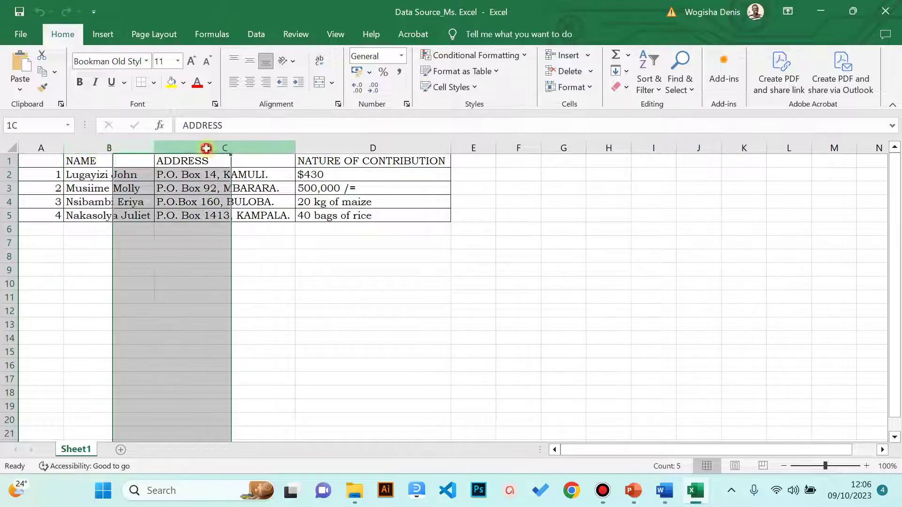
click(379, 148)
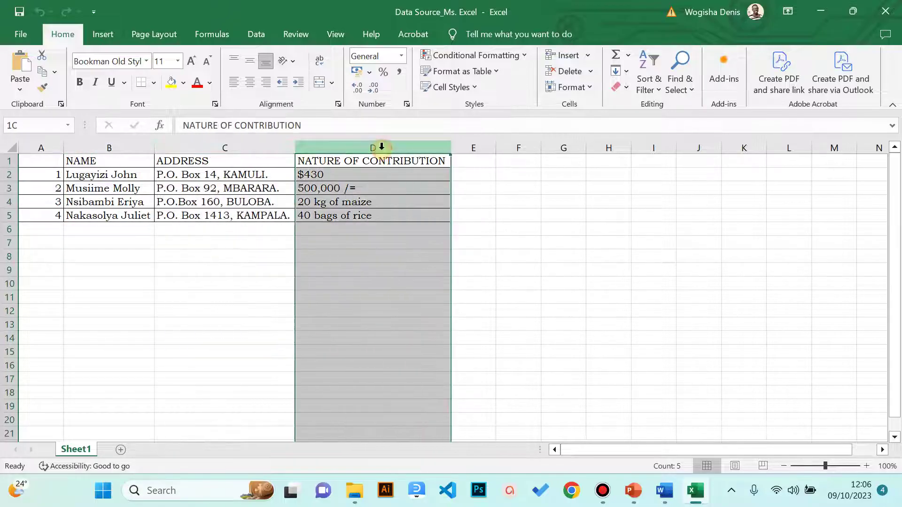
click(115, 147)
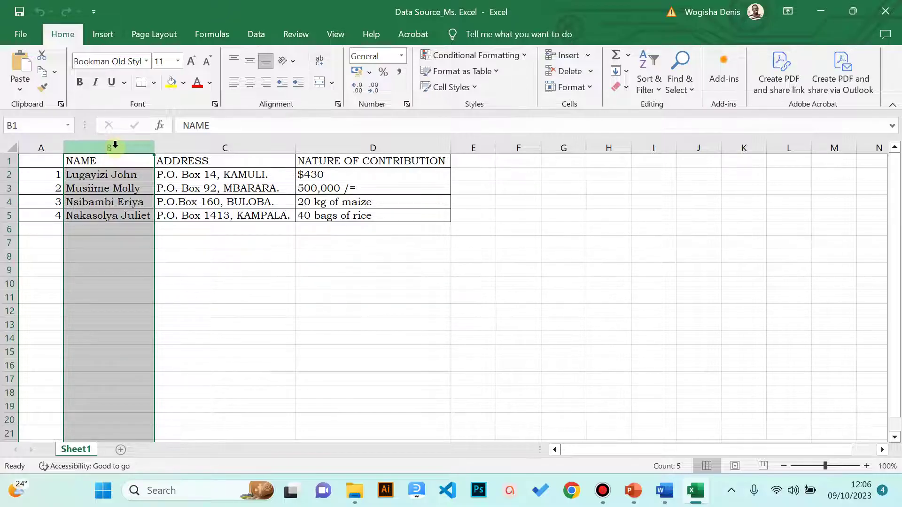
click(100, 172)
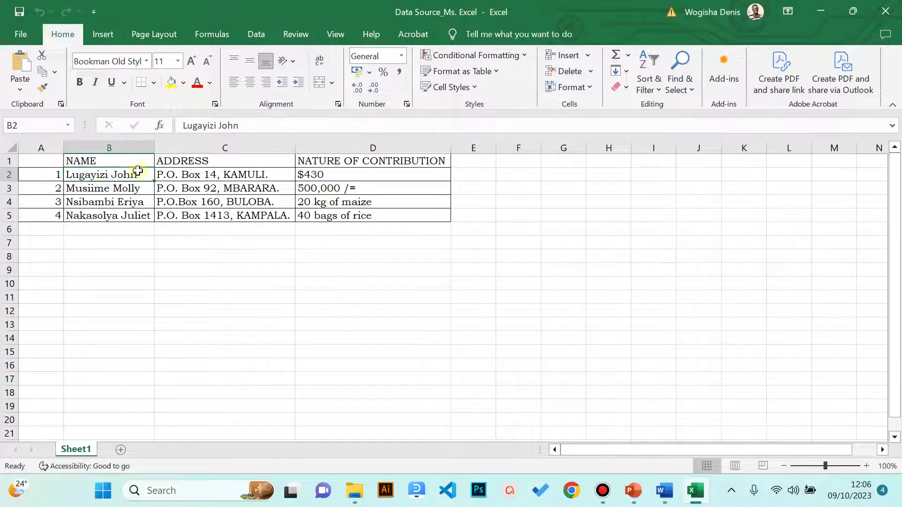
click(202, 162)
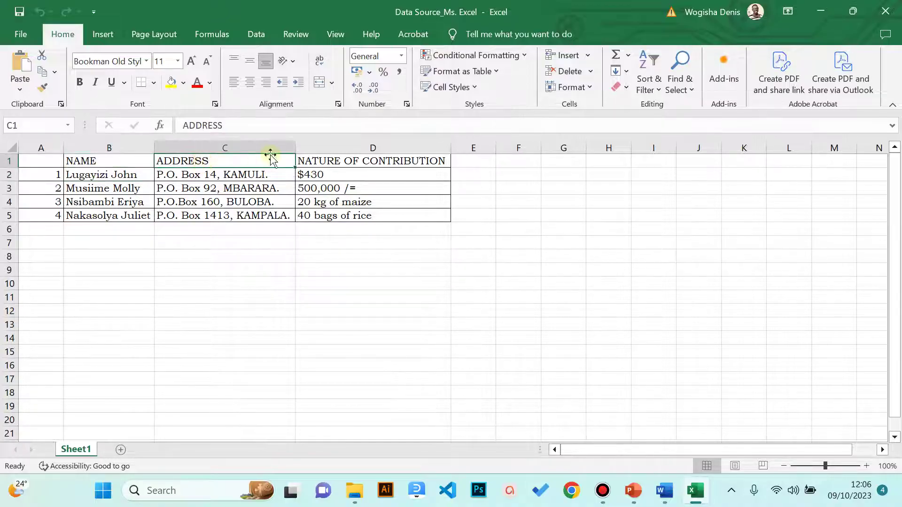
click(344, 159)
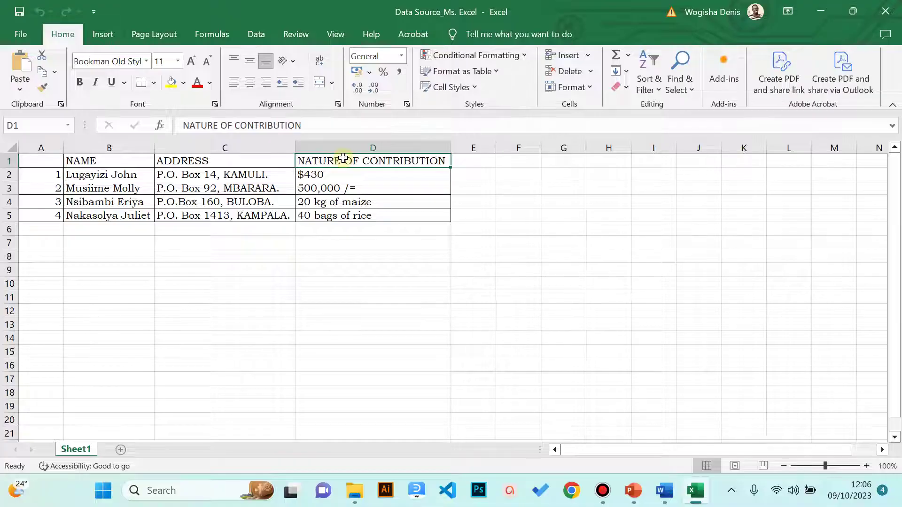
drag(350, 150, 93, 241)
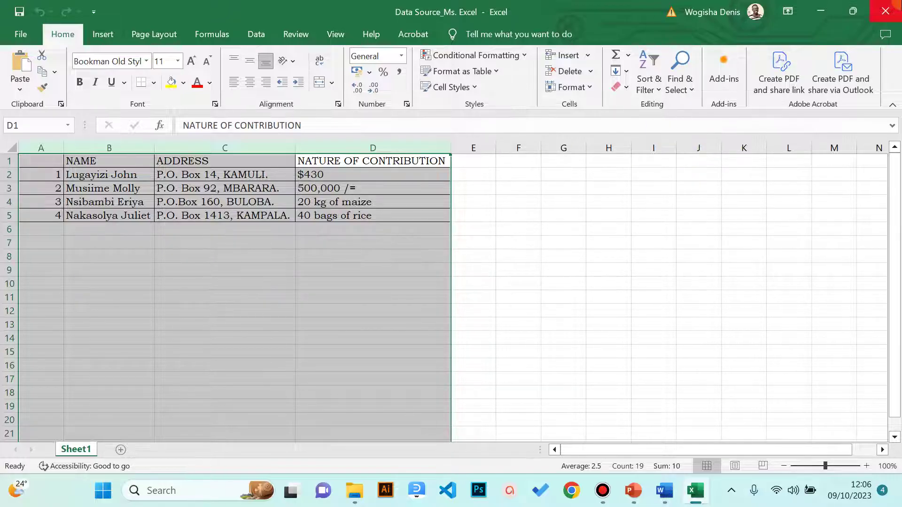
click(885, 11)
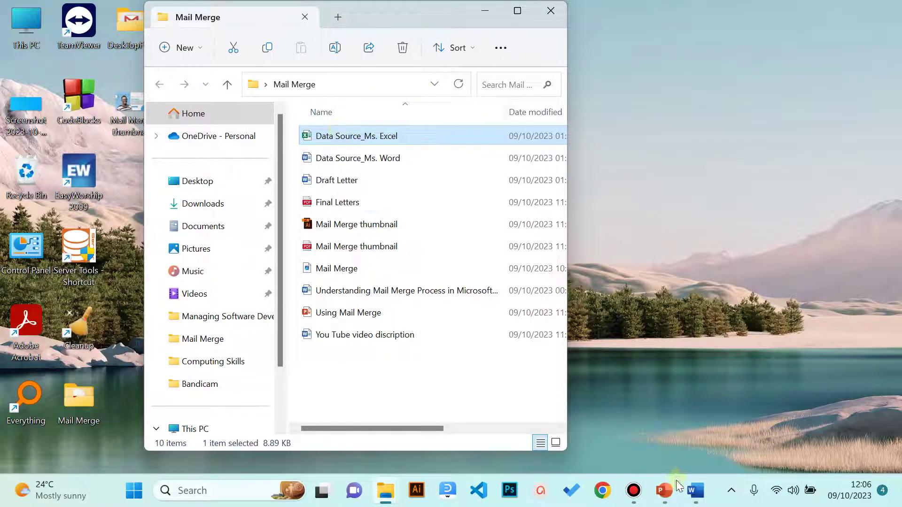
Start a Letters mail merge on the Draft Letter and show the Select Recipients options.
click(705, 496)
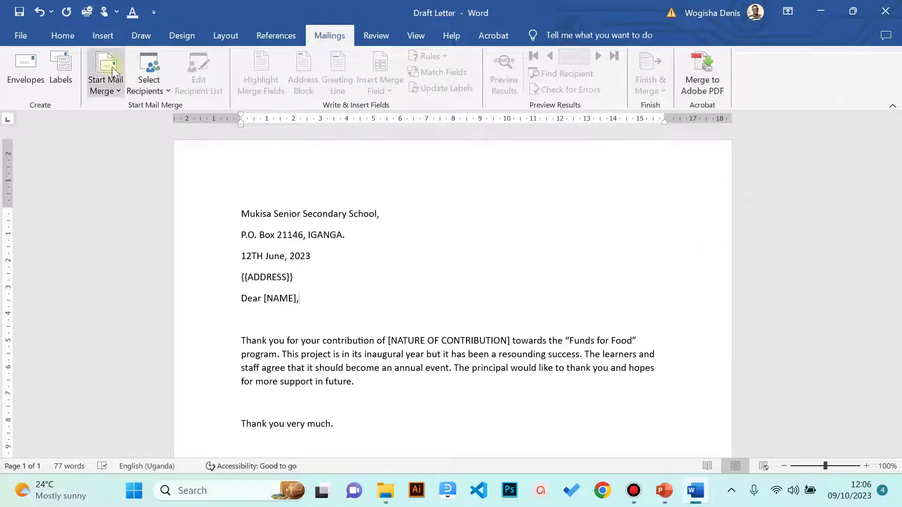
click(111, 89)
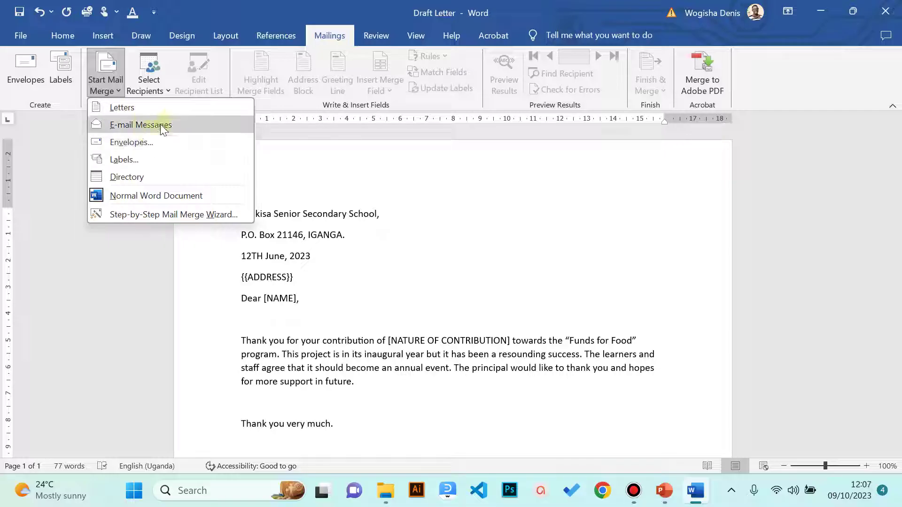
click(128, 109)
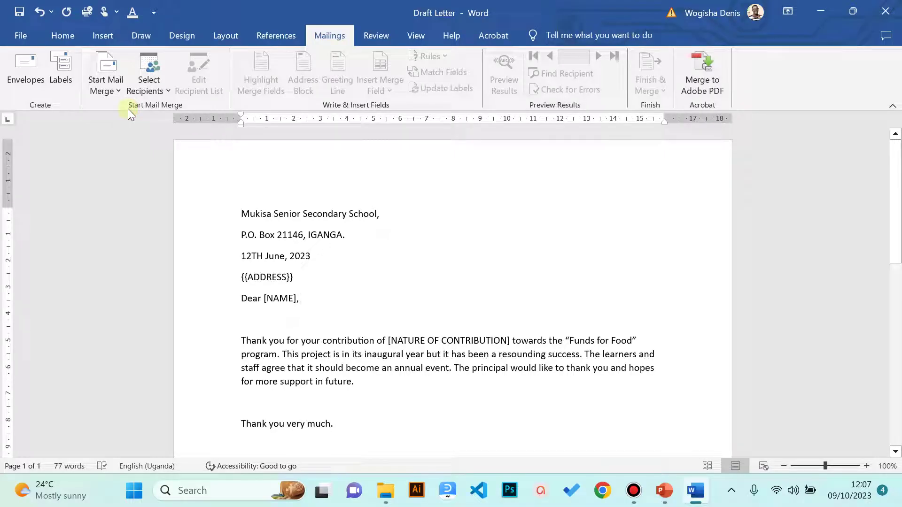
click(161, 88)
click(161, 89)
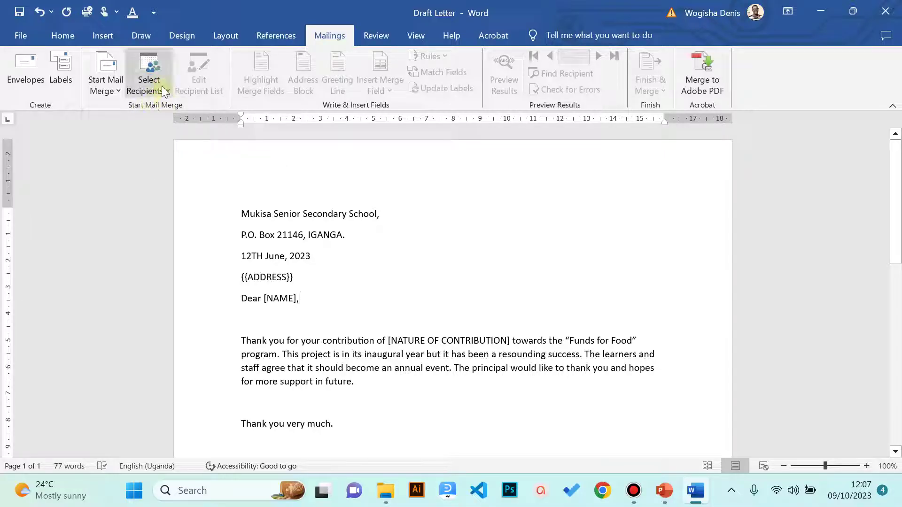
click(162, 90)
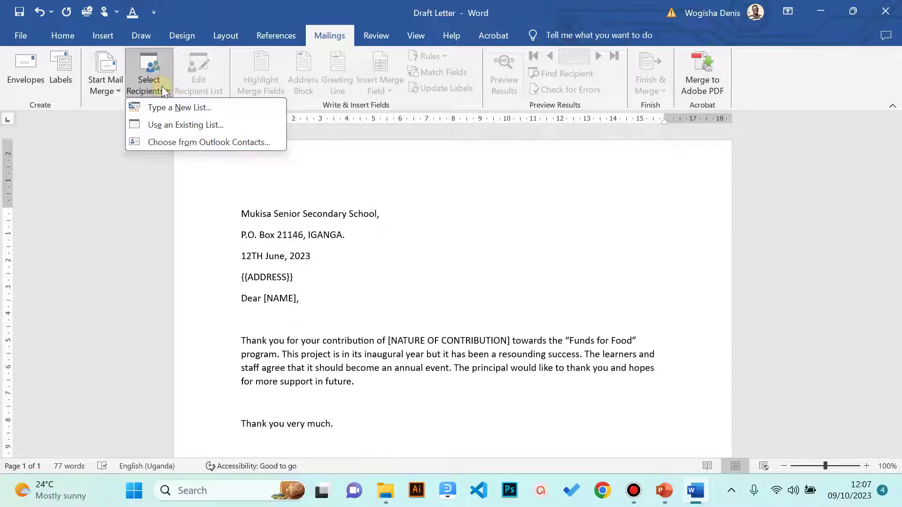
Use Sheet1$ of the Data Source_Ms. Excel workbook in Desktop\Mail Merge as the existing recipient list.
click(172, 127)
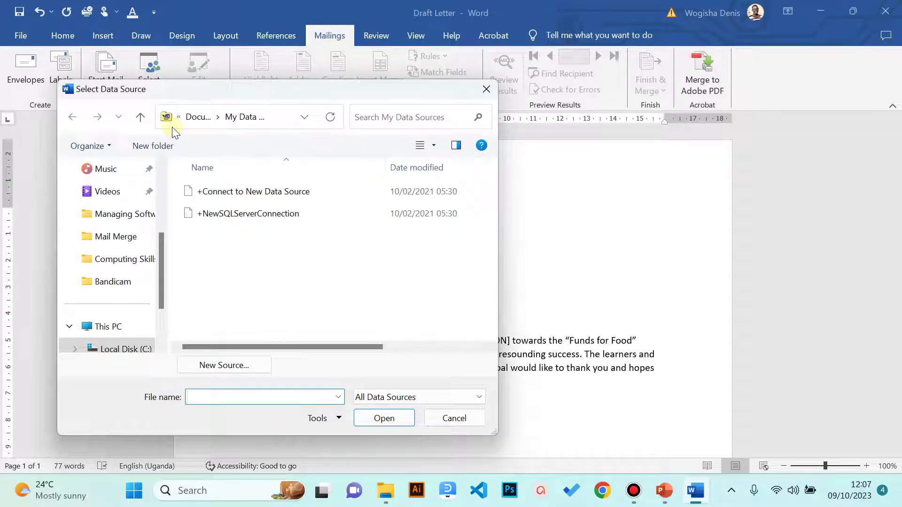
drag(188, 90, 218, 109)
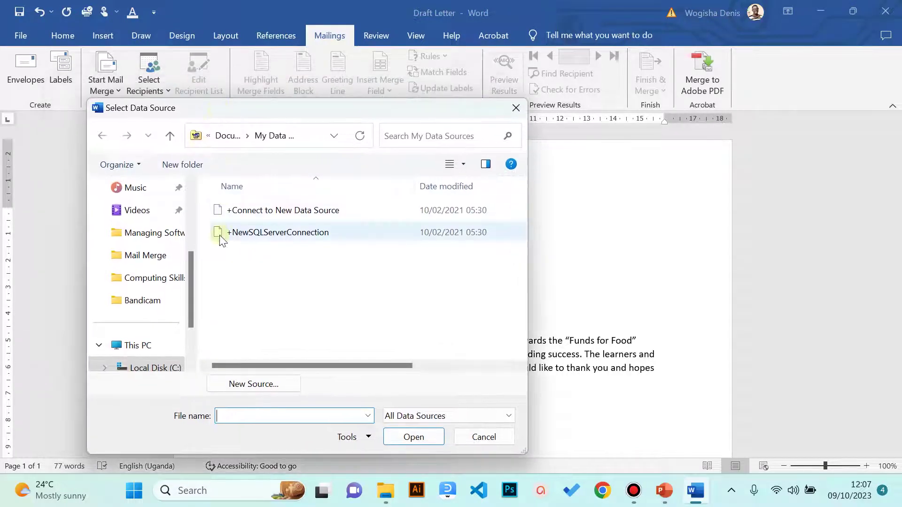
drag(192, 264, 181, 182)
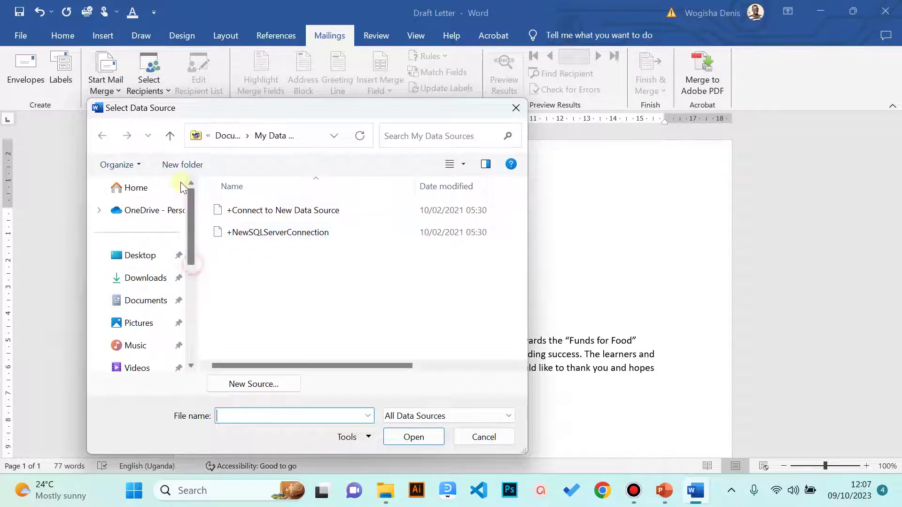
click(147, 260)
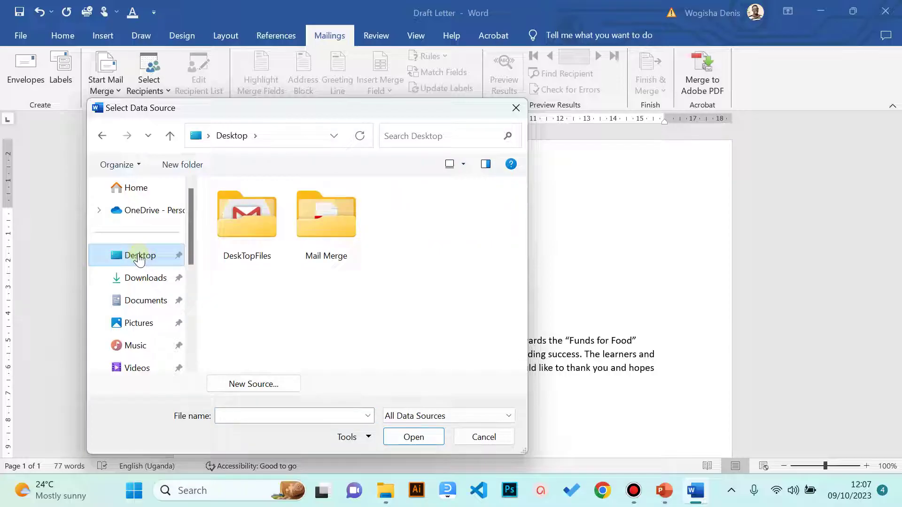
double_click(345, 234)
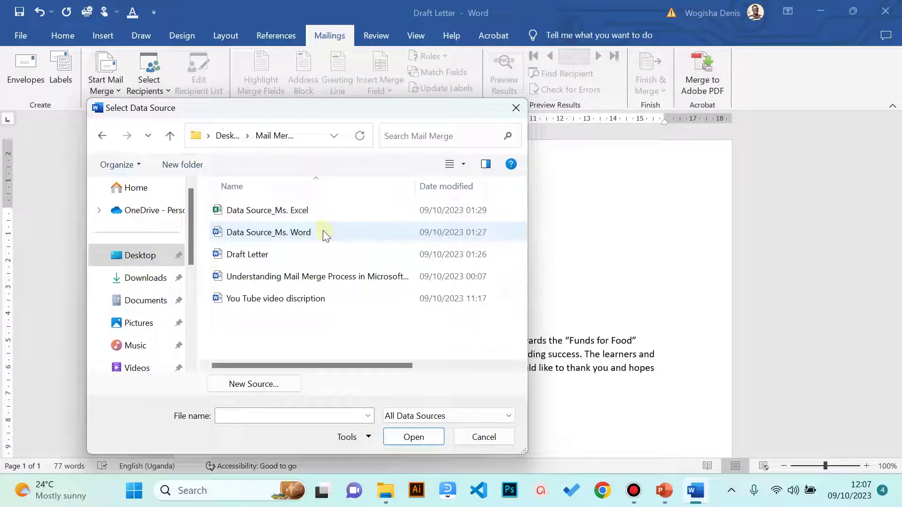
click(290, 215)
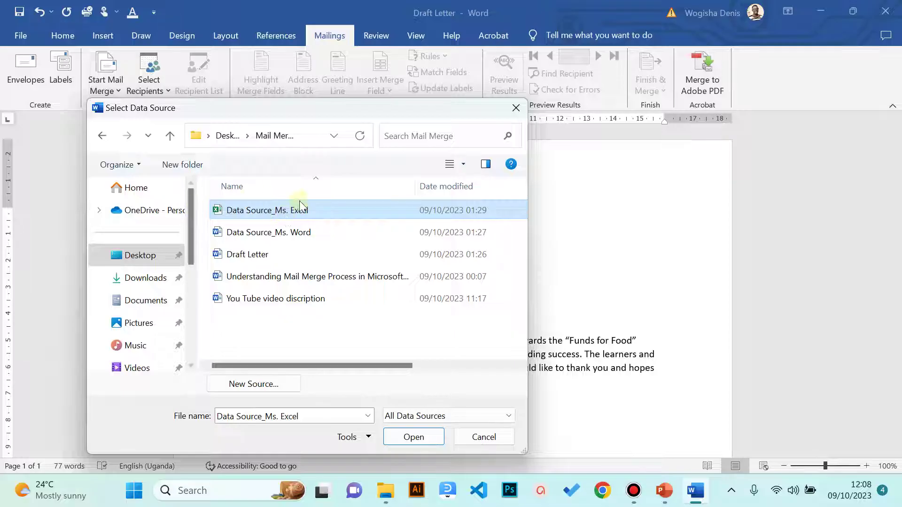
click(414, 438)
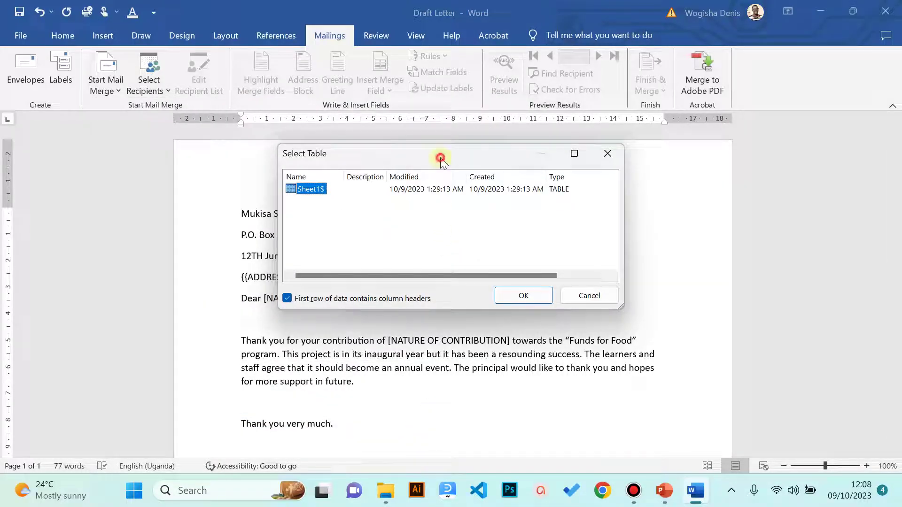
drag(440, 156, 435, 149)
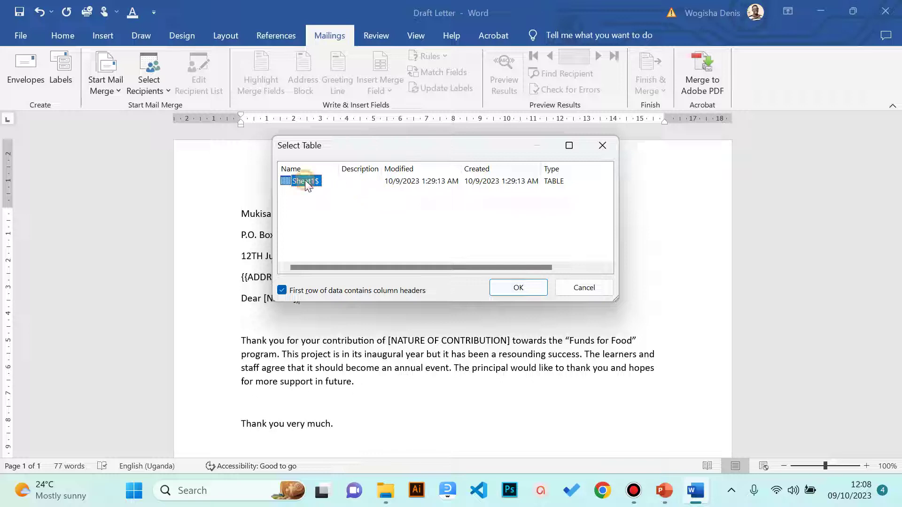
click(511, 284)
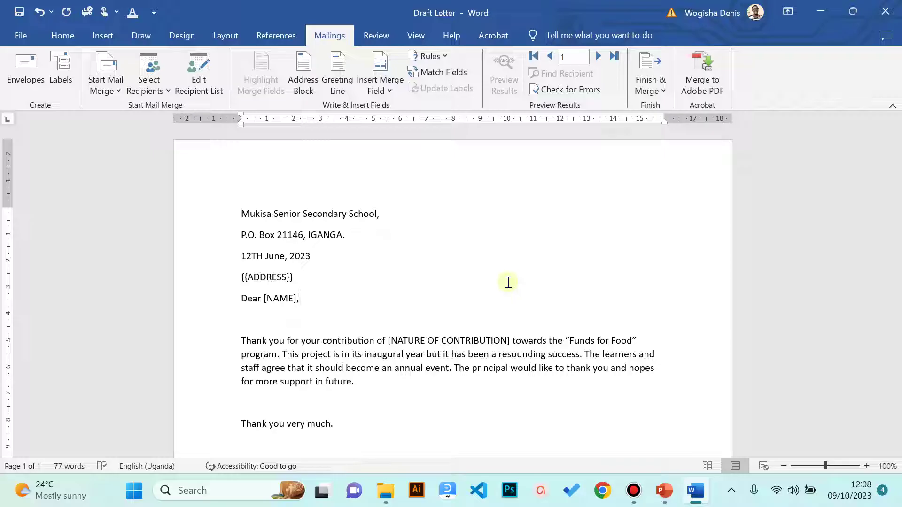
click(303, 275)
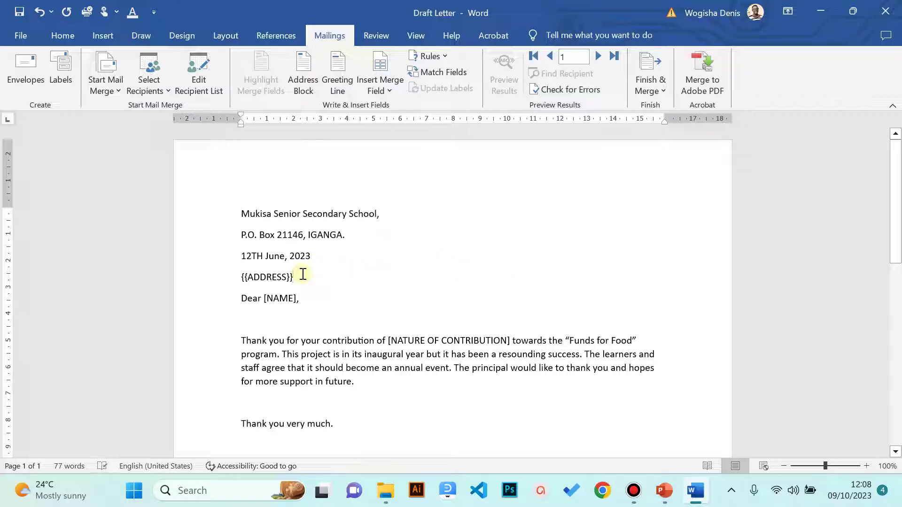
Replace the {{ADDRESS}} and [NAME] placeholders with «ADDRESS» and «NAME» merge fields.
key(BackSpace)
key(BackSpace)
key(BackSpace)
key(BackSpace)
key(BackSpace)
key(BackSpace)
key(BackSpace)
key(BackSpace)
key(BackSpace)
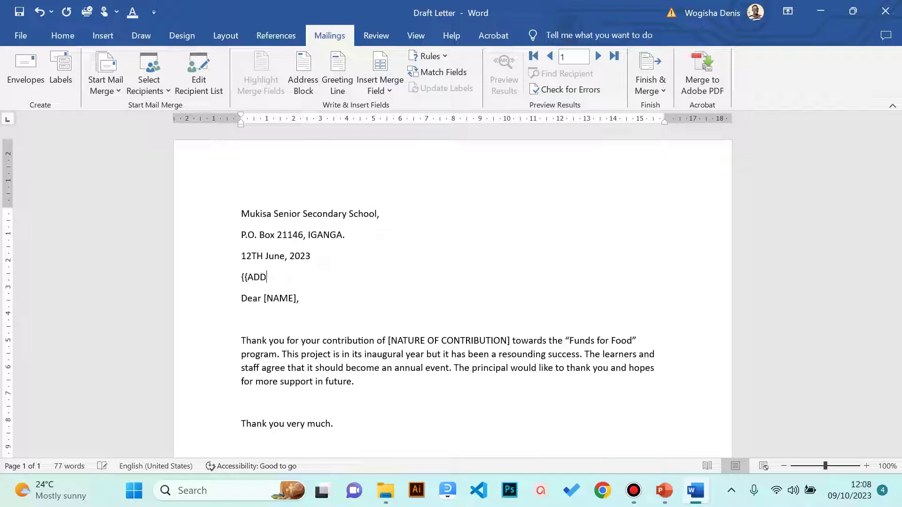
key(BackSpace)
key(BackSpace)
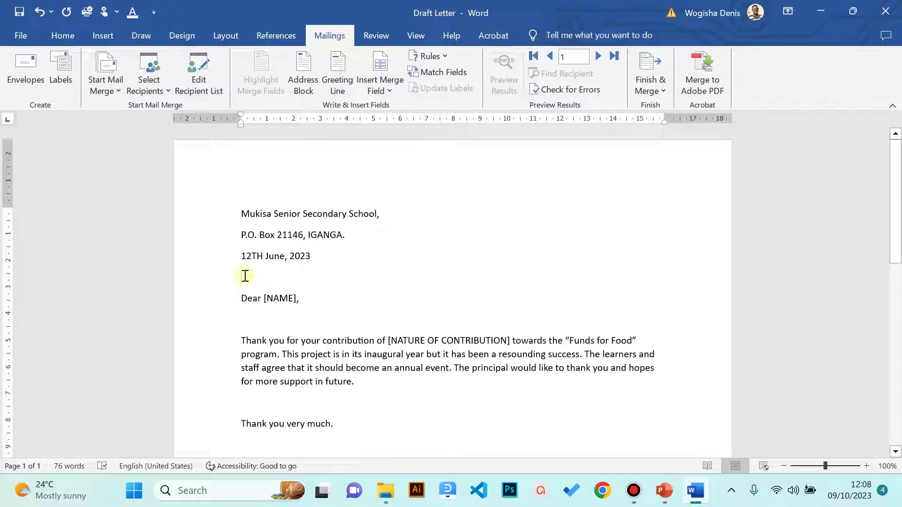
click(396, 85)
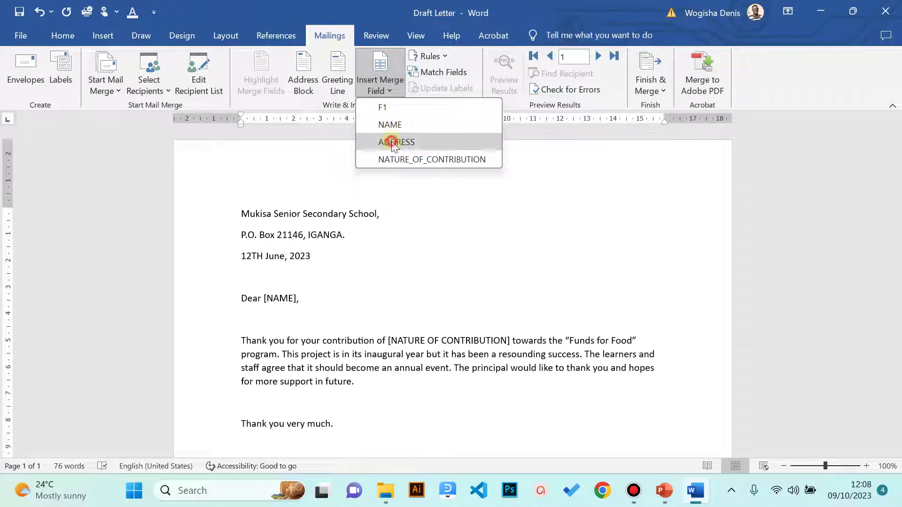
click(392, 141)
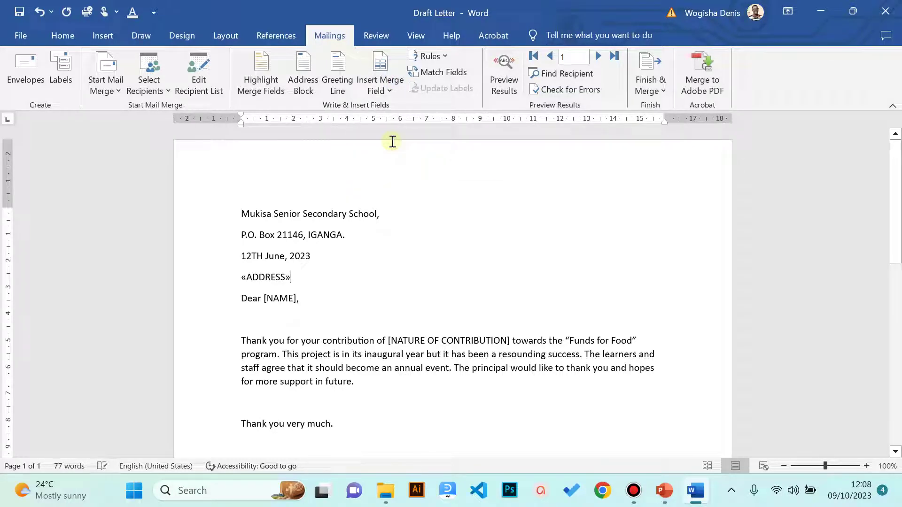
click(298, 296)
key(BackSpace)
key(BackSpace)
key(BackSpace)
key(BackSpace)
key(BackSpace)
key(BackSpace)
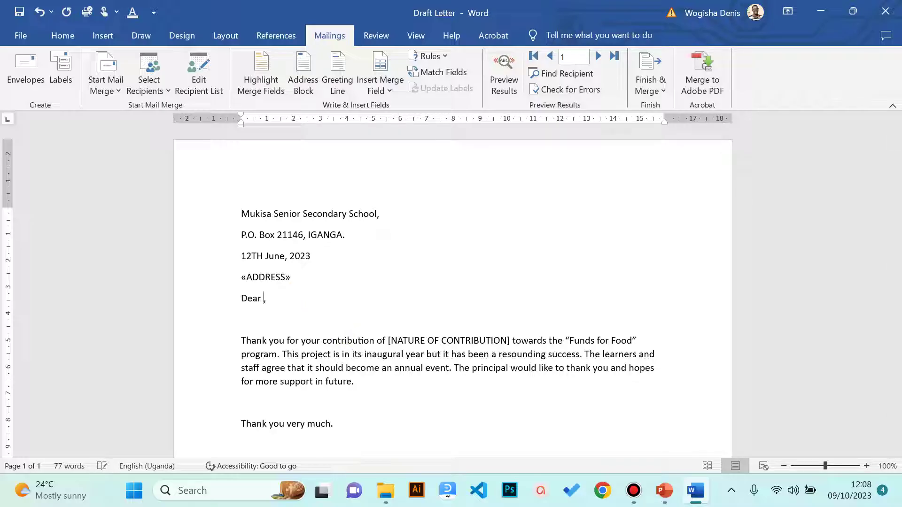
click(387, 82)
click(399, 125)
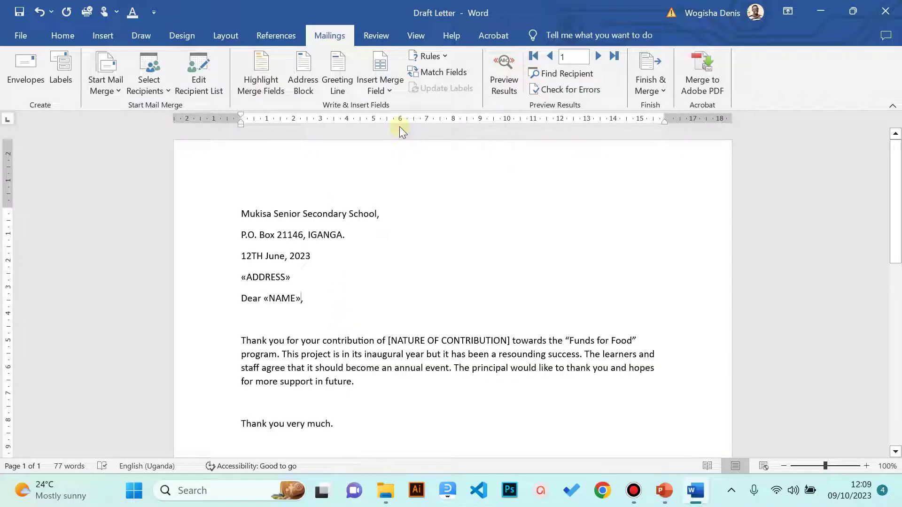
Replace [NATURE OF CONTRIBUTION] with the «NATURE_OF_CONTRIBUTION» merge field.
click(509, 341)
key(BackSpace)
key(BackSpace)
key(BackSpace)
key(BackSpace)
key(BackSpace)
key(BackSpace)
key(BackSpace)
key(BackSpace)
key(BackSpace)
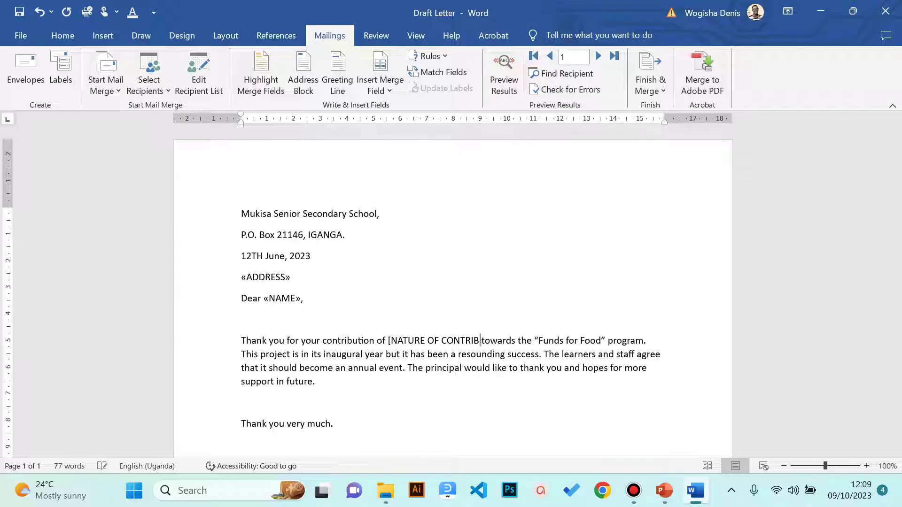
key(BackSpace)
key(BackSpace)
key(BackSpace)
key(BackSpace)
key(BackSpace)
key(BackSpace)
key(BackSpace)
key(BackSpace)
key(BackSpace)
key(BackSpace)
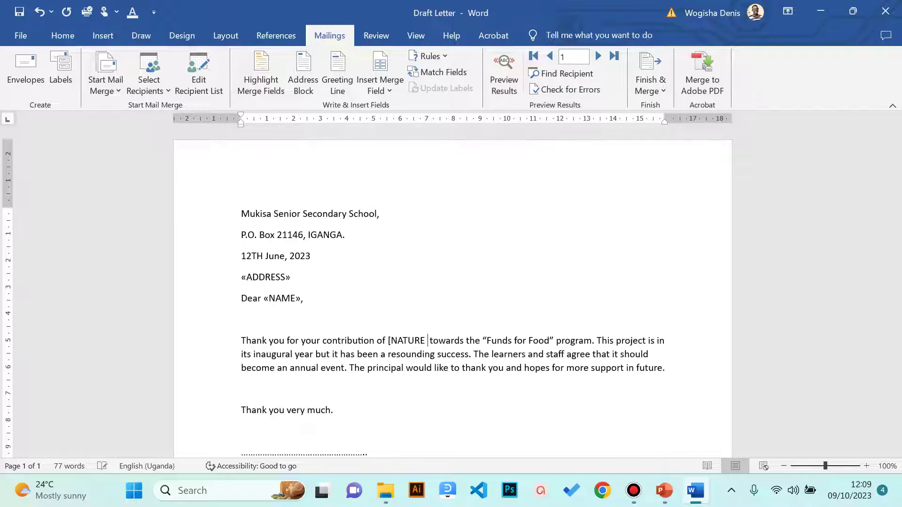
key(BackSpace)
key(BackSpace)
key(BackSpace)
key(BackSpace)
key(BackSpace)
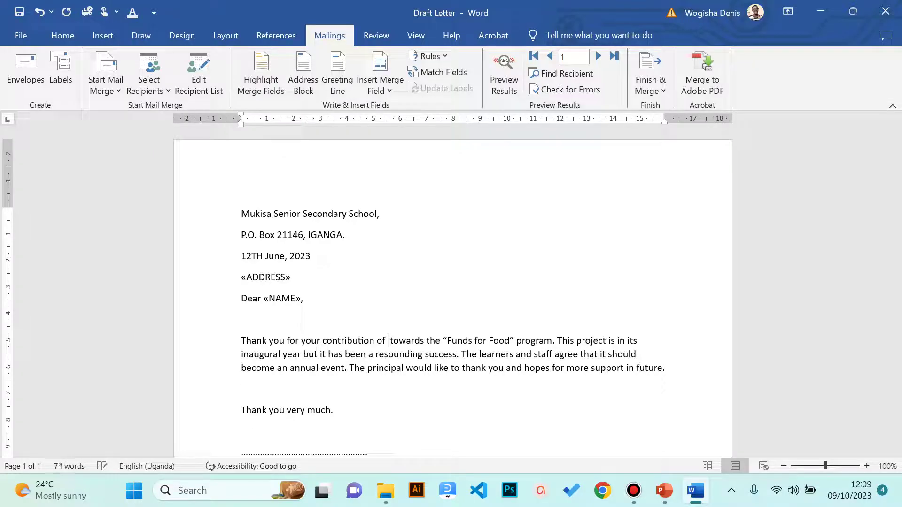
click(388, 90)
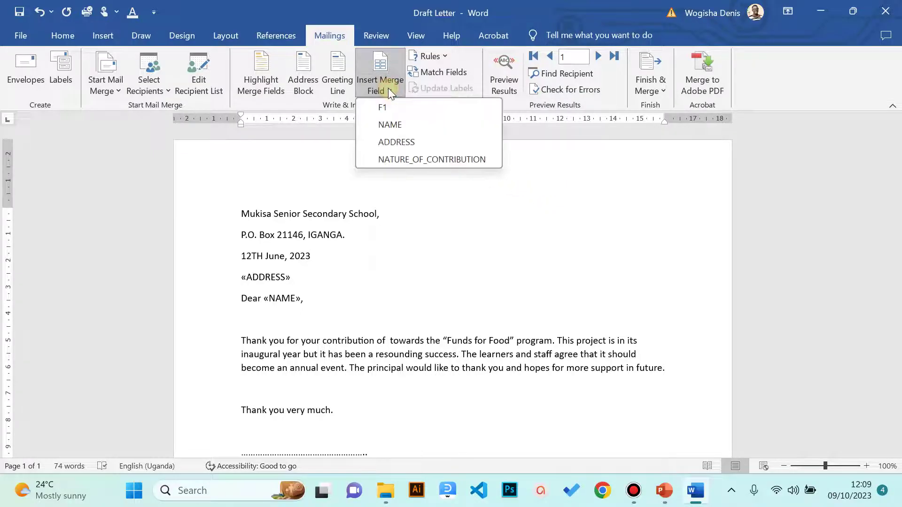
click(417, 159)
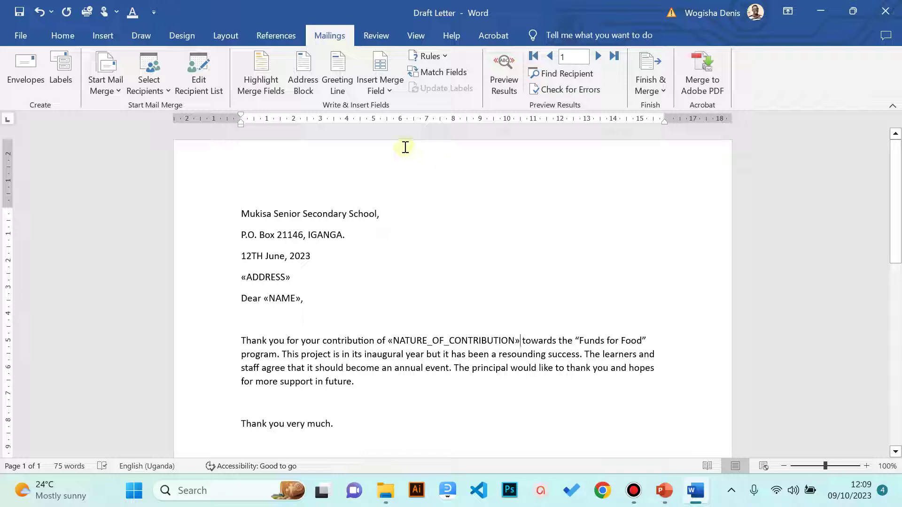
click(286, 282)
Preview the merged letters through all four records, then return to record 1 showing $430.
click(300, 298)
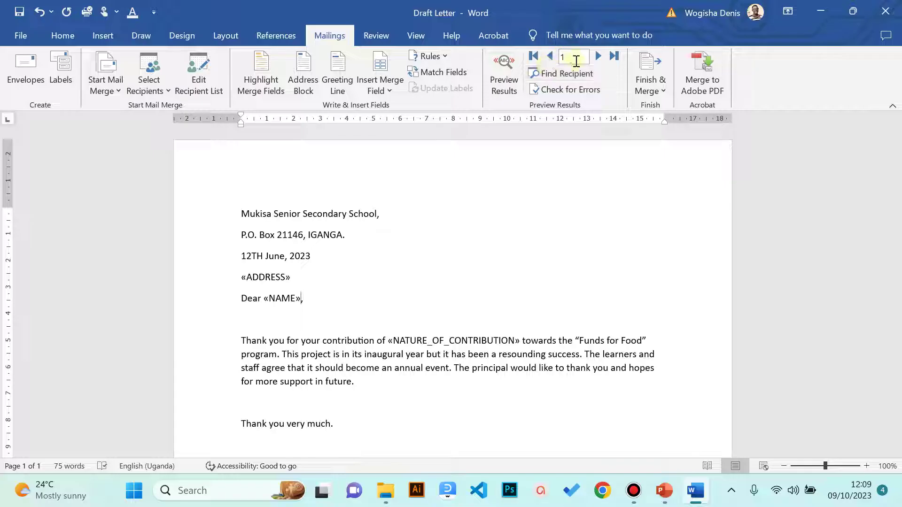
click(510, 75)
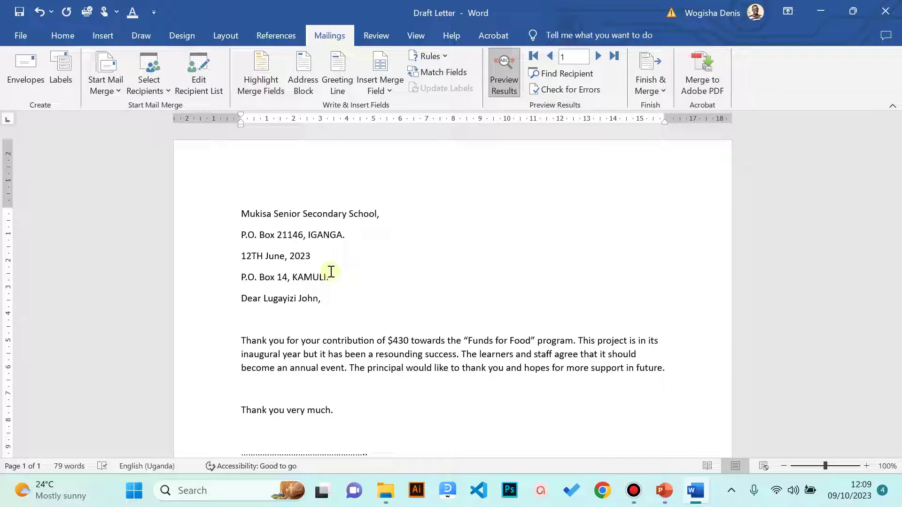
click(599, 55)
click(599, 55)
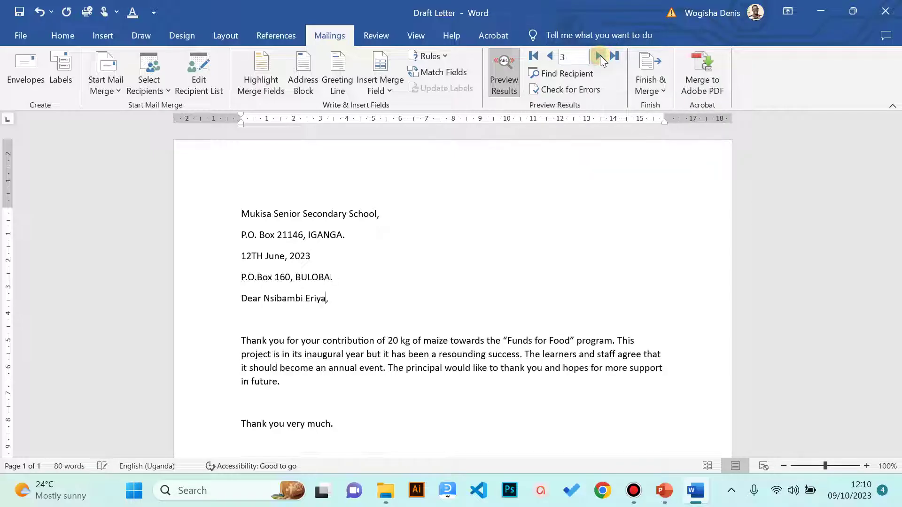
click(600, 55)
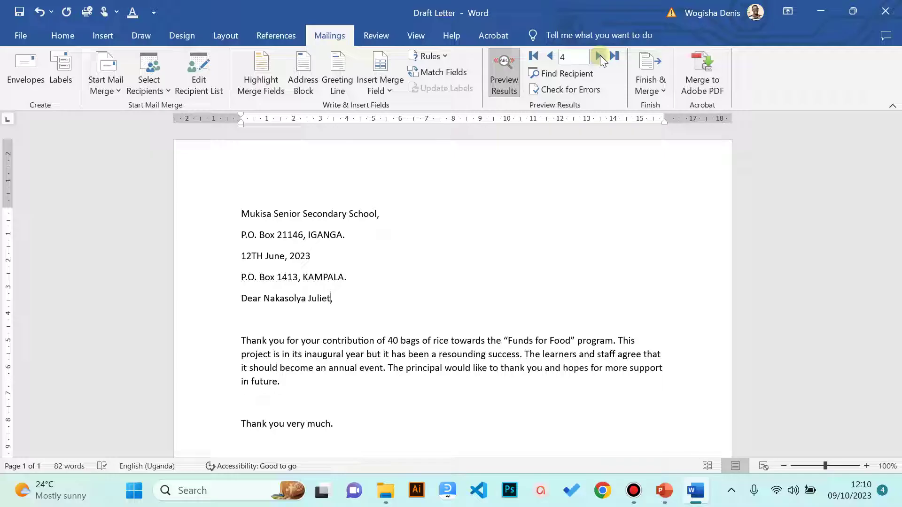
click(552, 55)
click(553, 55)
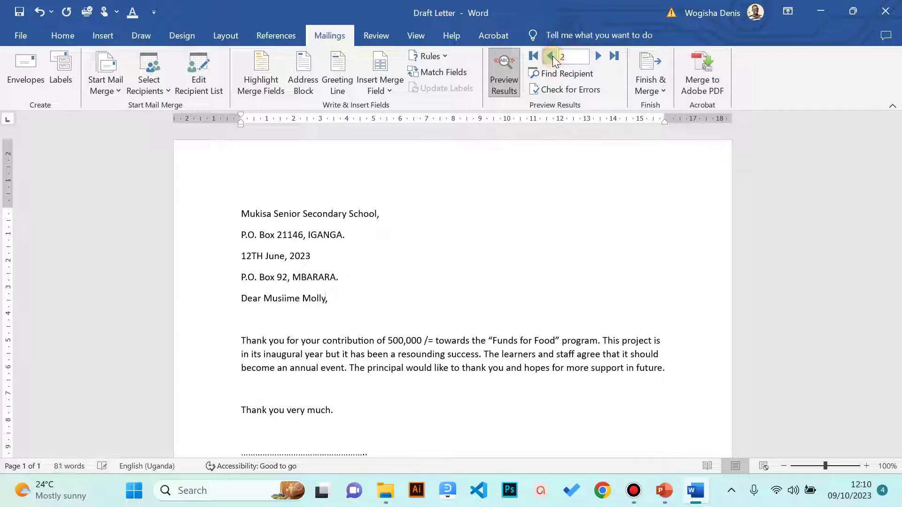
click(552, 55)
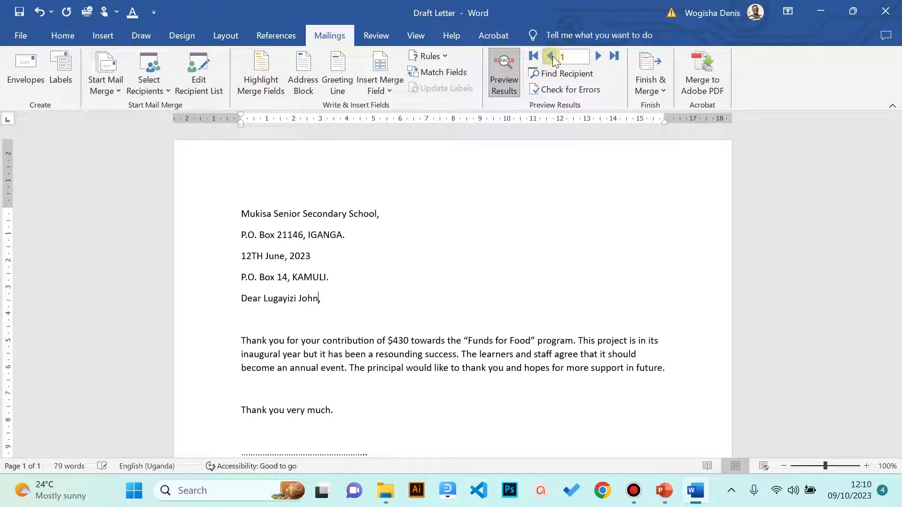
Show the Finish & Merge options: individual documents, printing, or e-mail messages.
click(665, 89)
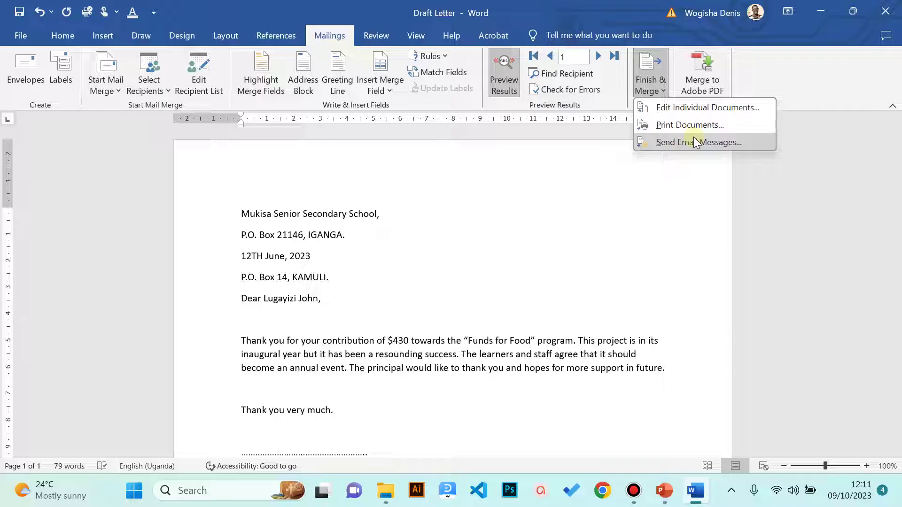
Merge All records into a new document using Edit Individual Documents.
click(694, 111)
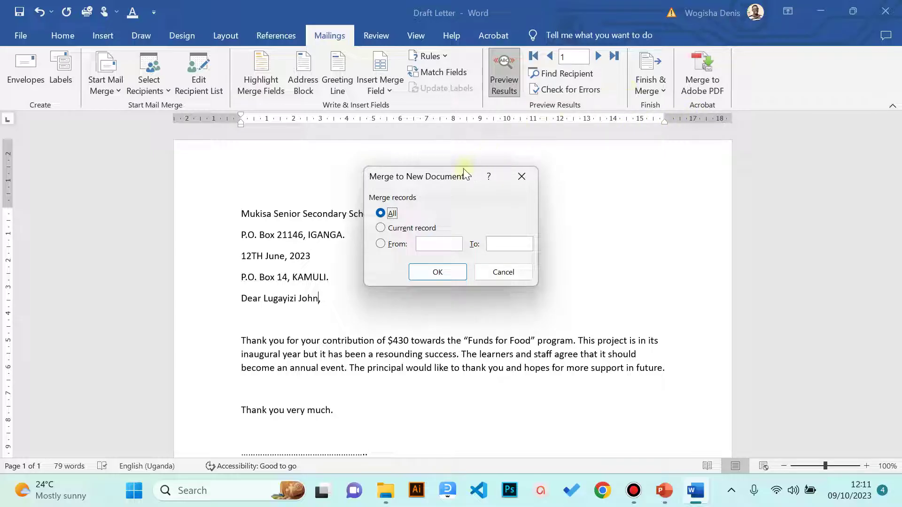
drag(447, 179, 444, 204)
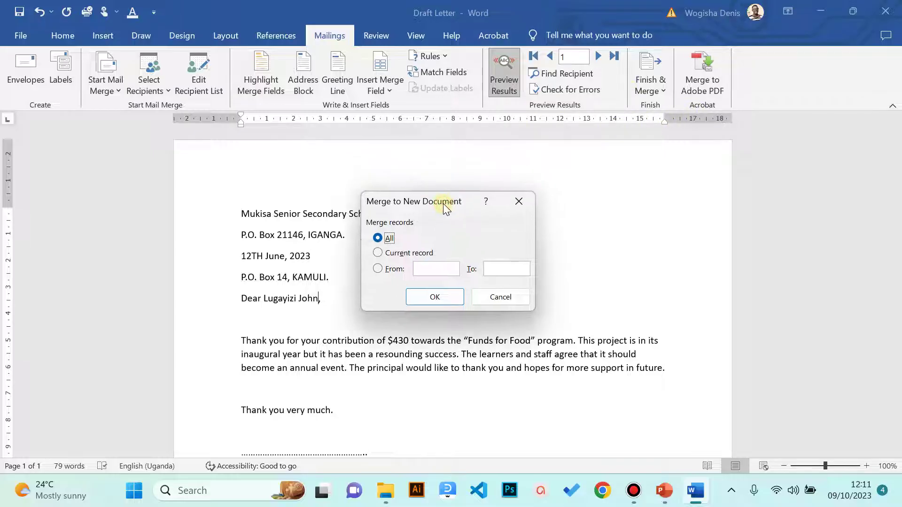
click(405, 256)
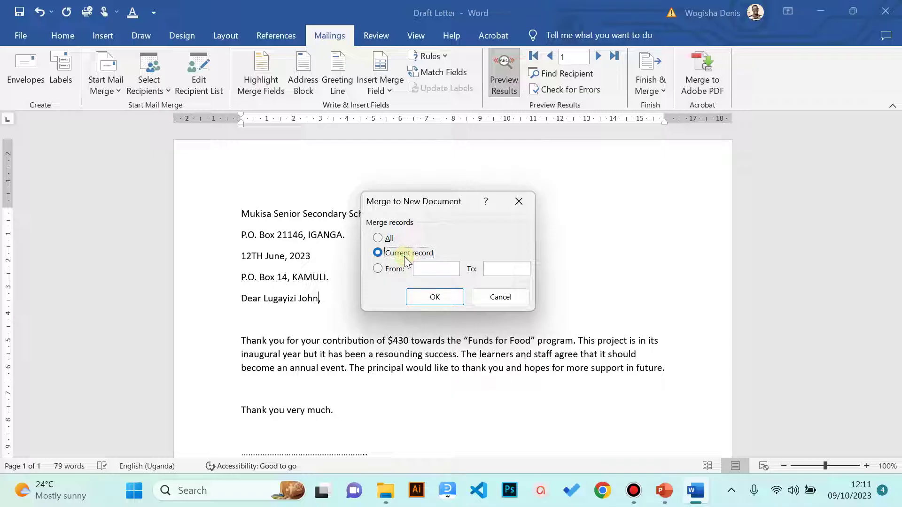
click(430, 268)
click(377, 239)
click(379, 238)
key(Return)
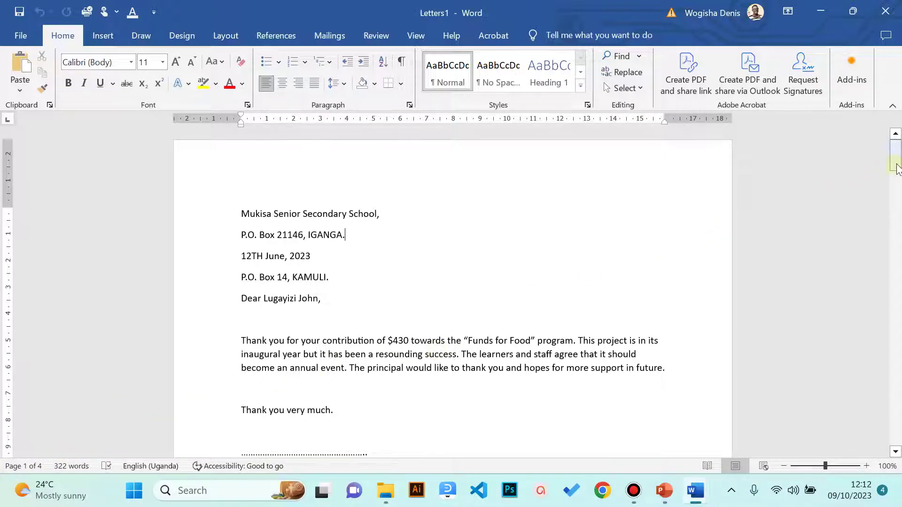
drag(897, 164, 900, 385)
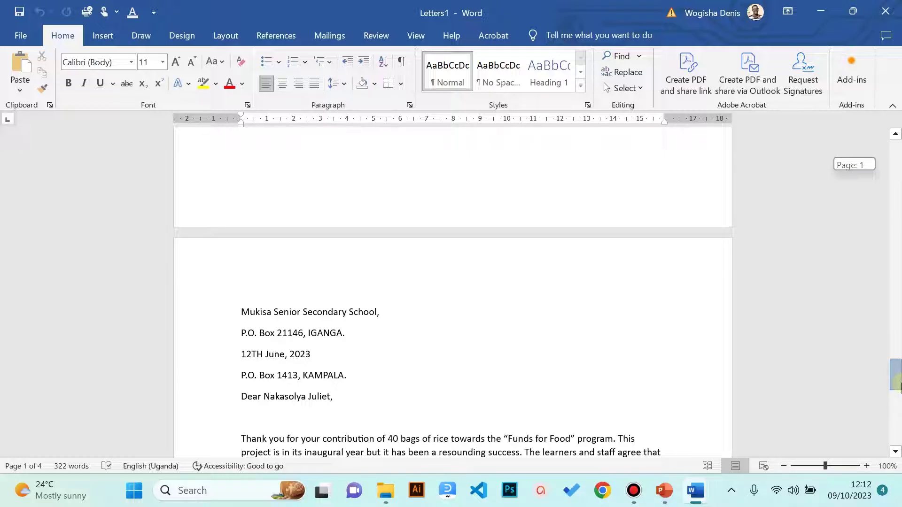
drag(899, 384, 856, 148)
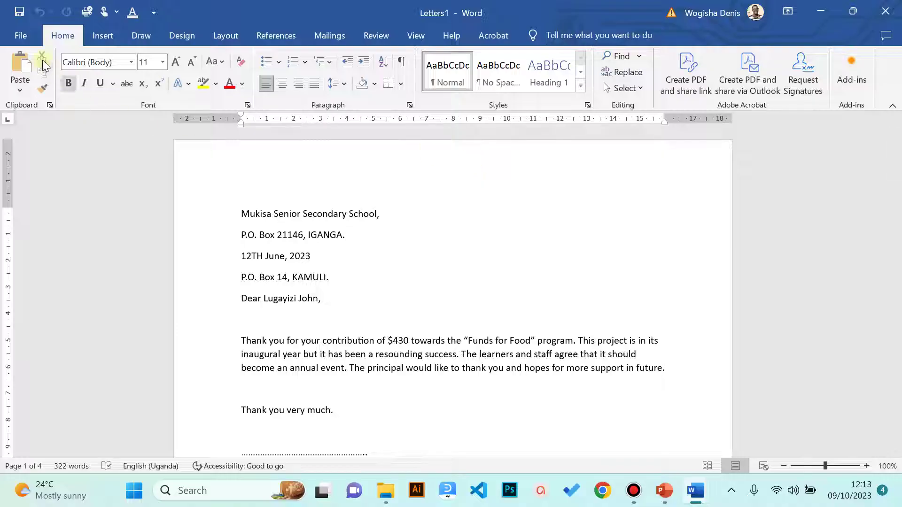
Start Save As for the merged letters and browse to the Desktop\Mail Merge folder.
click(25, 35)
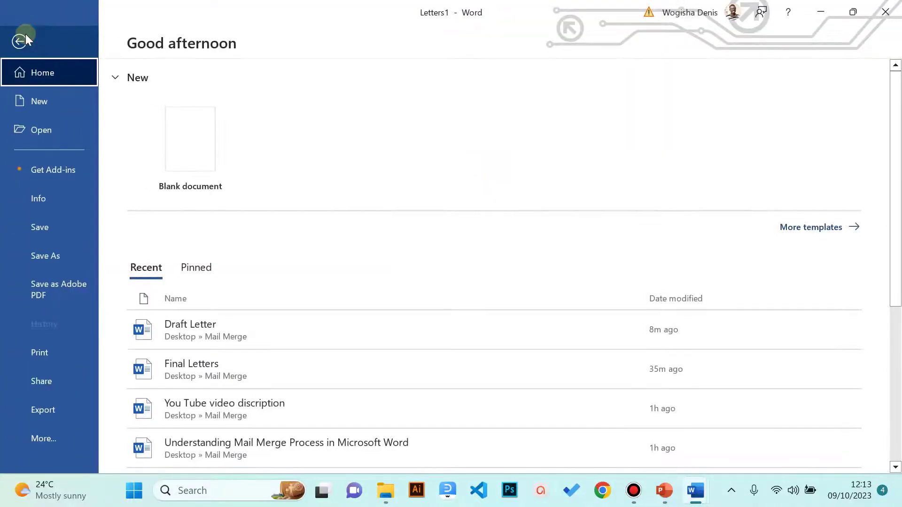
click(44, 263)
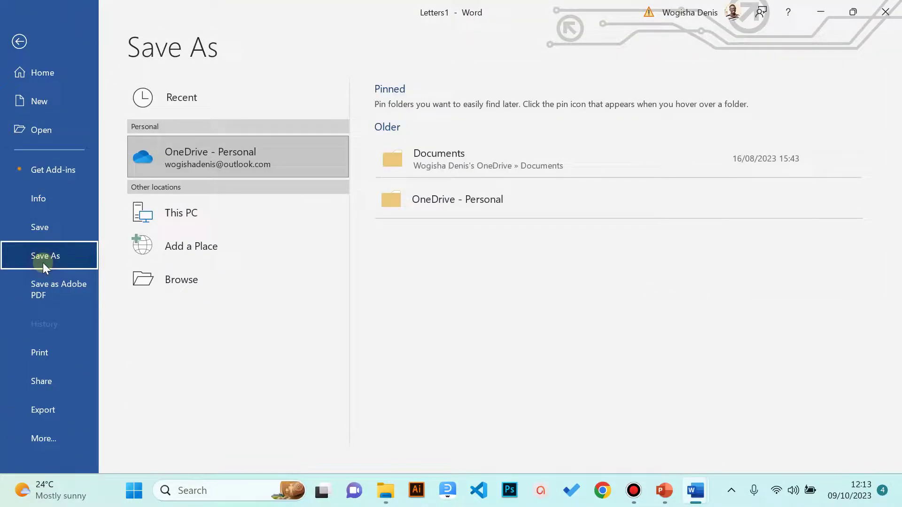
click(159, 279)
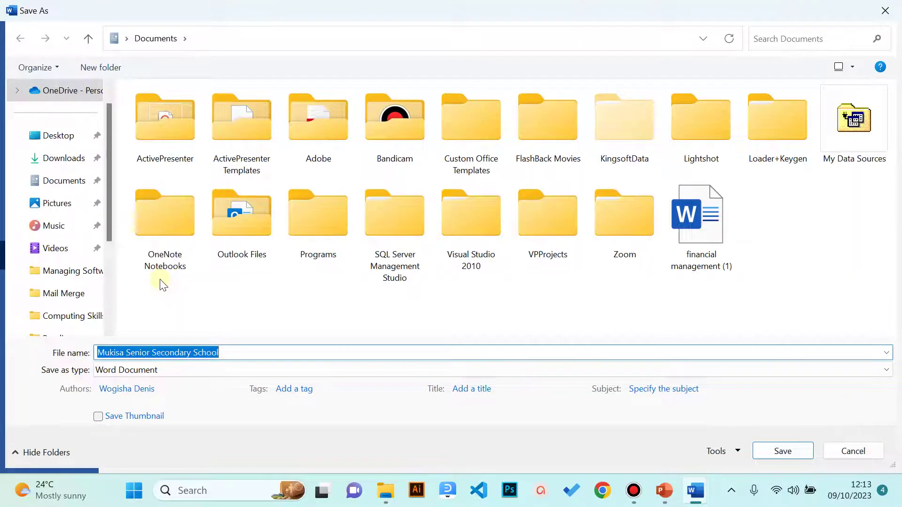
click(57, 136)
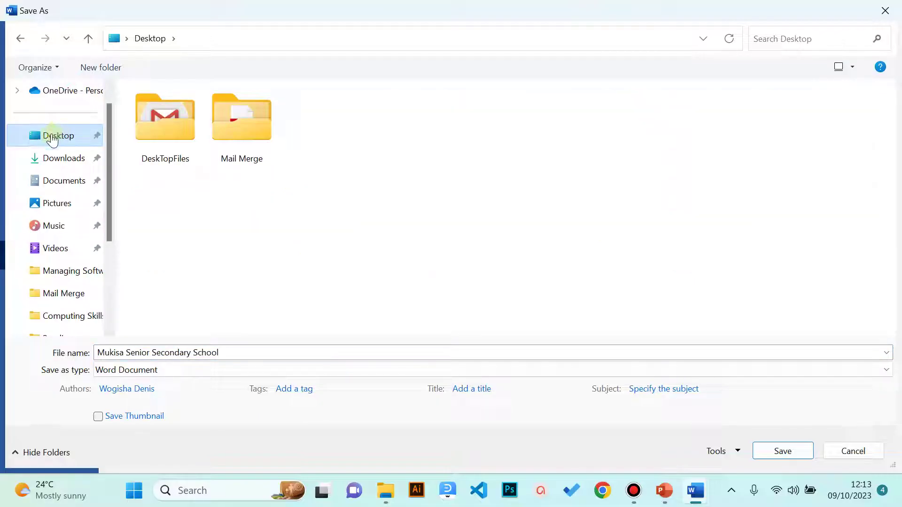
double_click(241, 120)
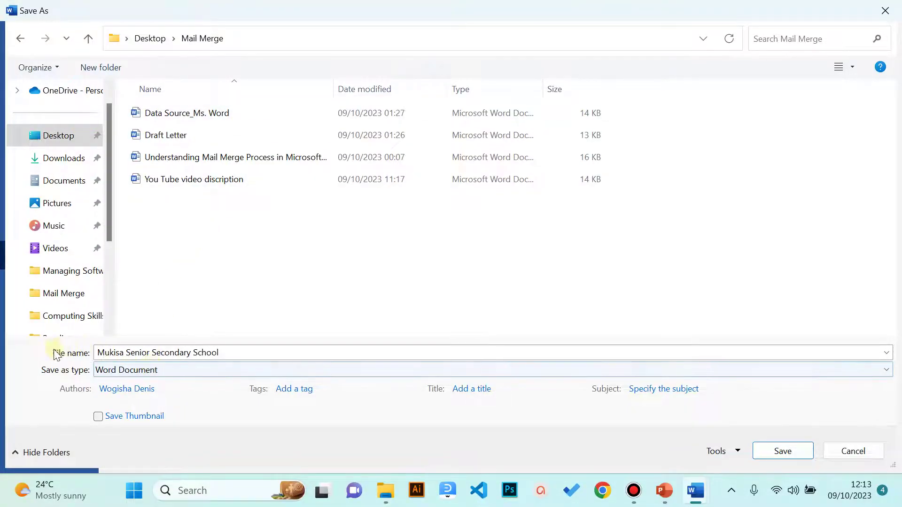
Save the file as 'My Final Documents' in Word Document format.
click(139, 350)
triple_click(139, 350)
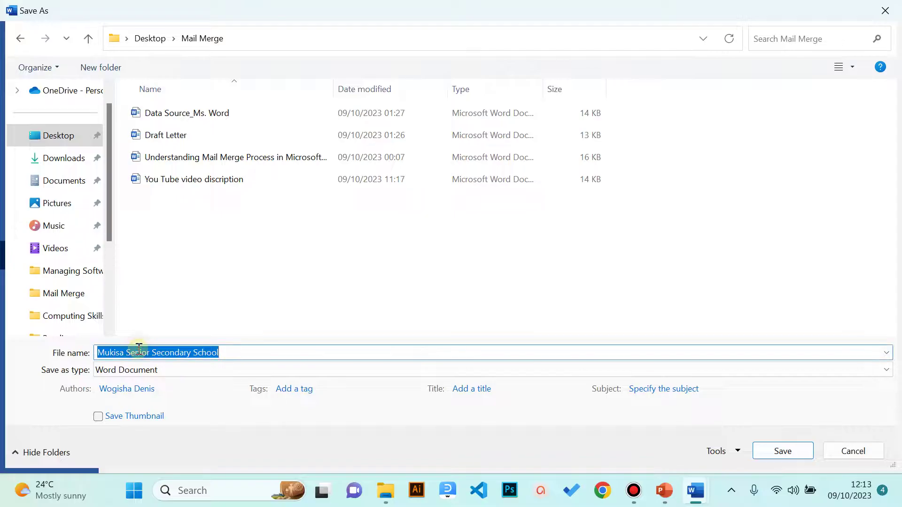
text(fi)
key(BackSpace)
key(BackSpace)
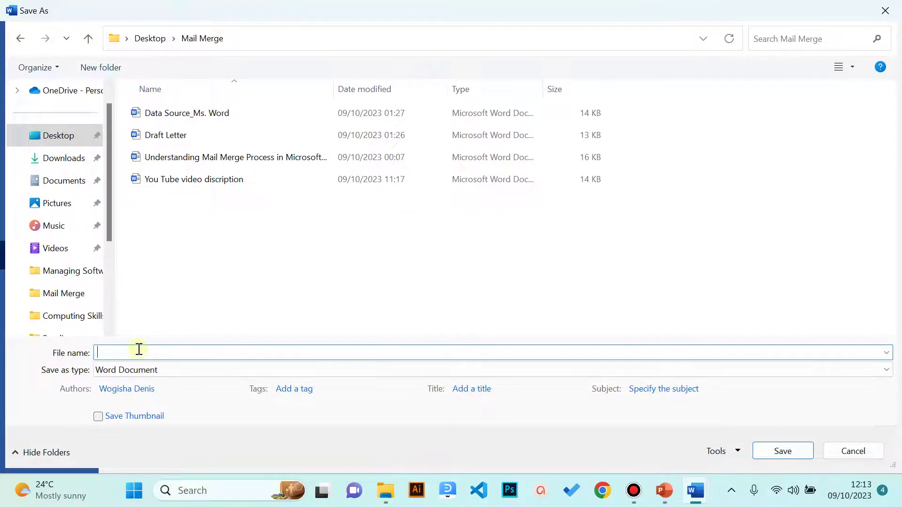
text(My Final Documents)
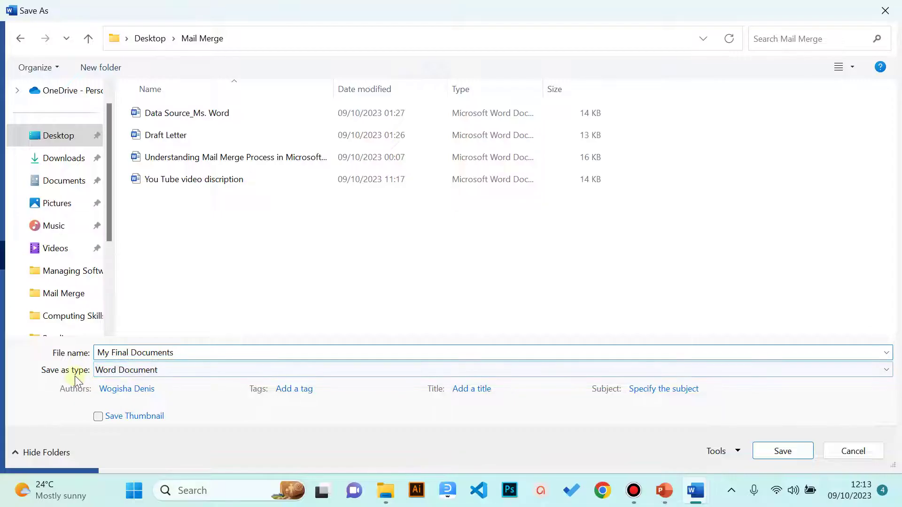
click(111, 373)
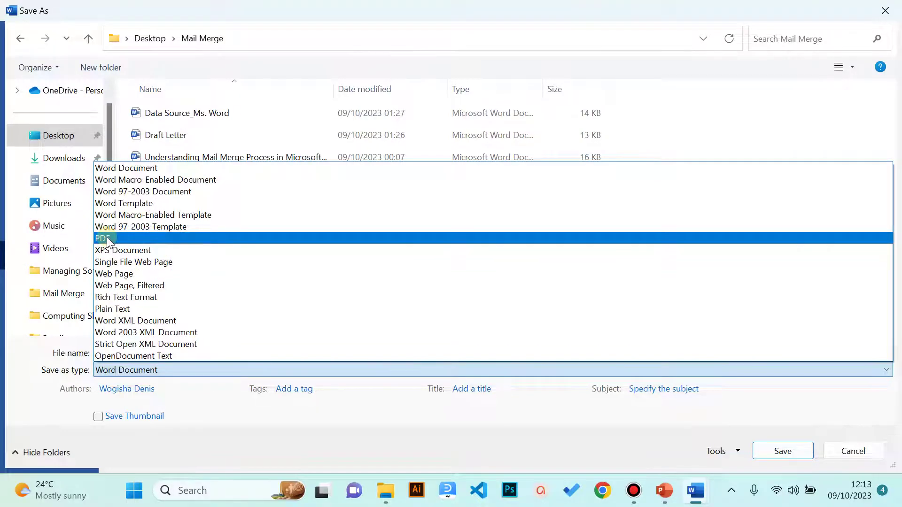
click(191, 387)
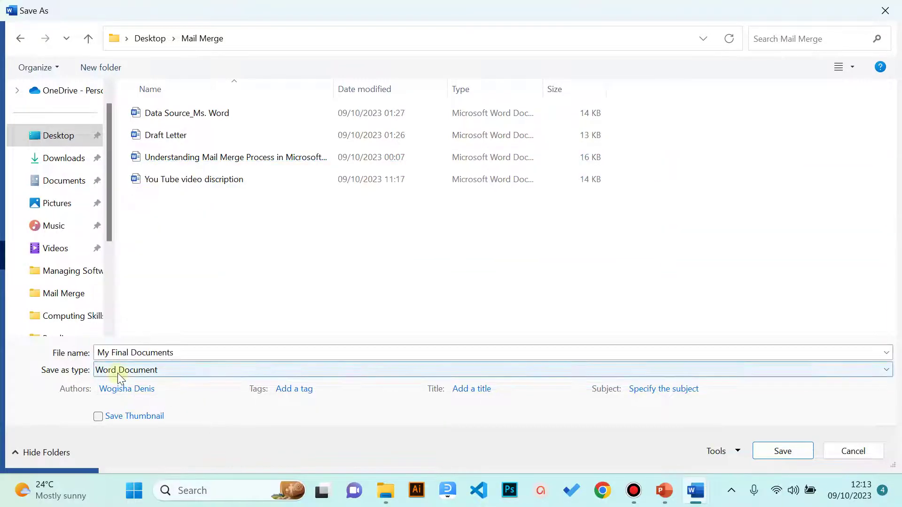
click(783, 451)
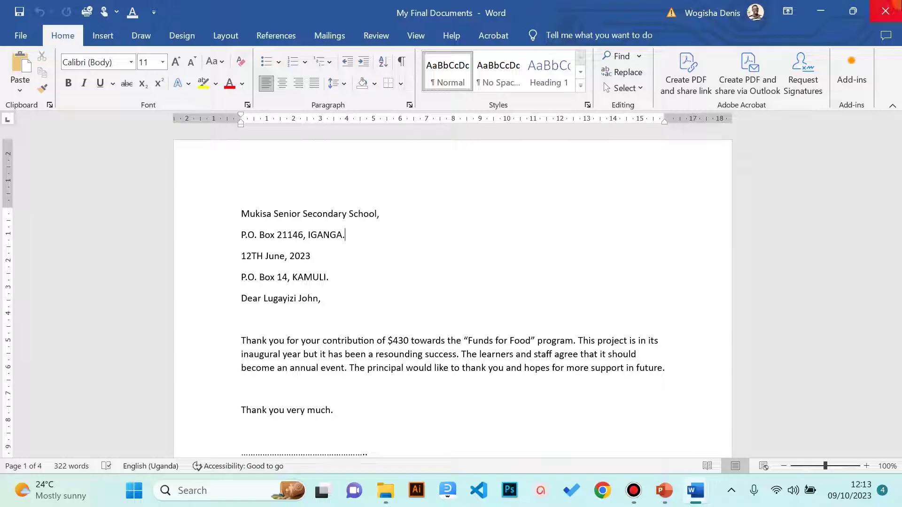
Close both Word windows and reopen My Final Documents from the Mail Merge folder.
click(886, 10)
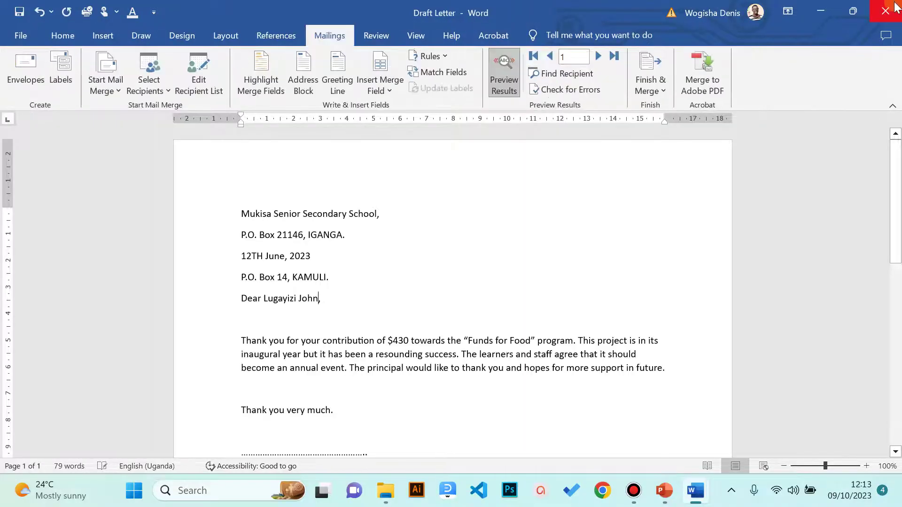
click(885, 11)
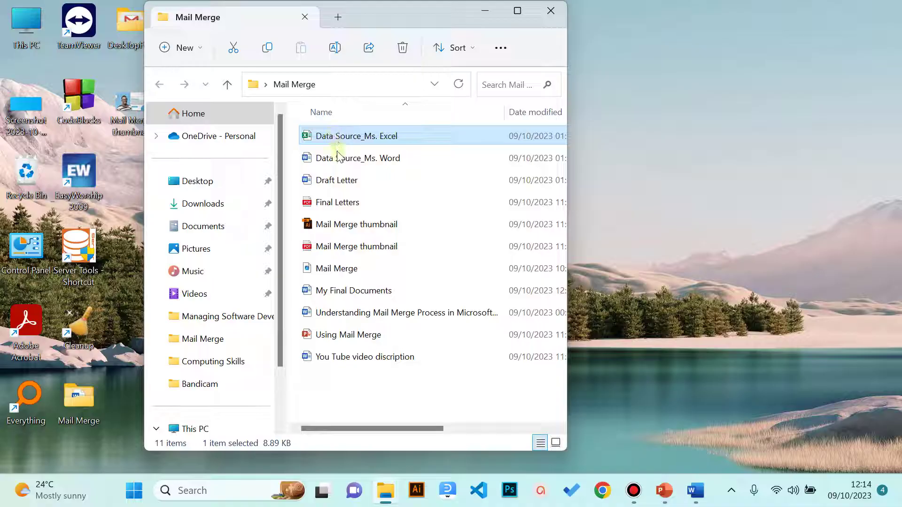
click(340, 184)
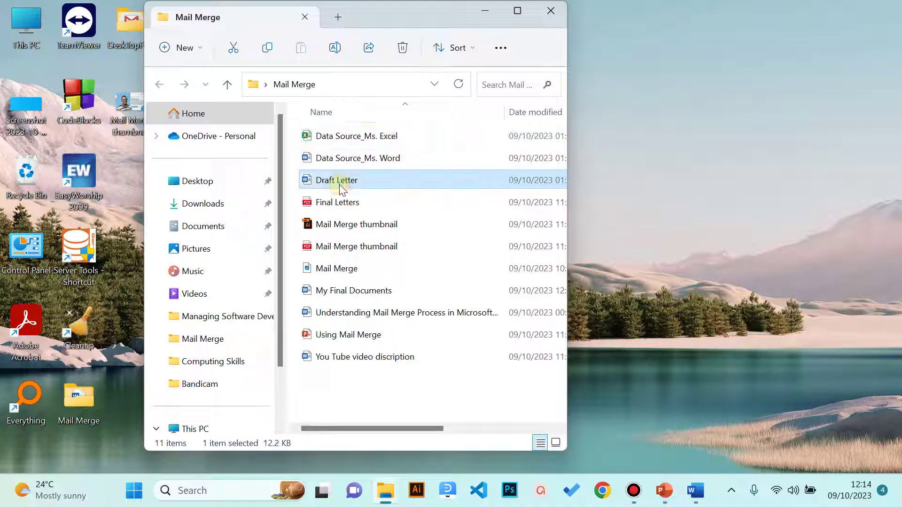
double_click(341, 296)
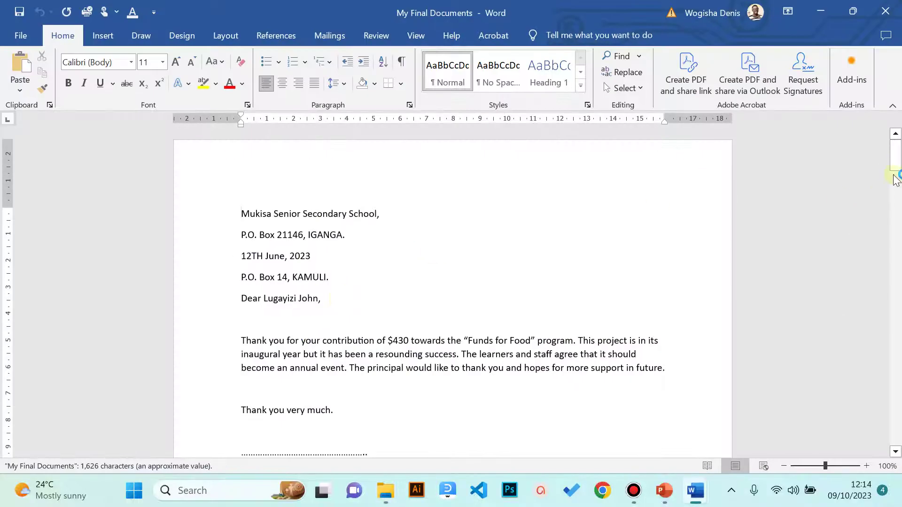
mouse_move(897, 171)
mouse_down()
mouse_move(898, 273)
mouse_move(897, 172)
mouse_up()
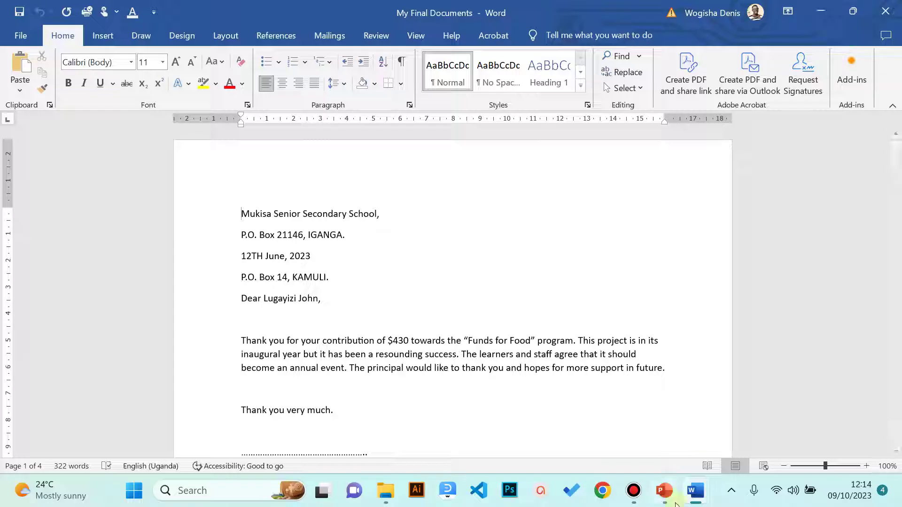
Switch back to the Using Mail Merge presentation in PowerPoint, showing slide 10.
mouse_move(664, 491)
click(682, 426)
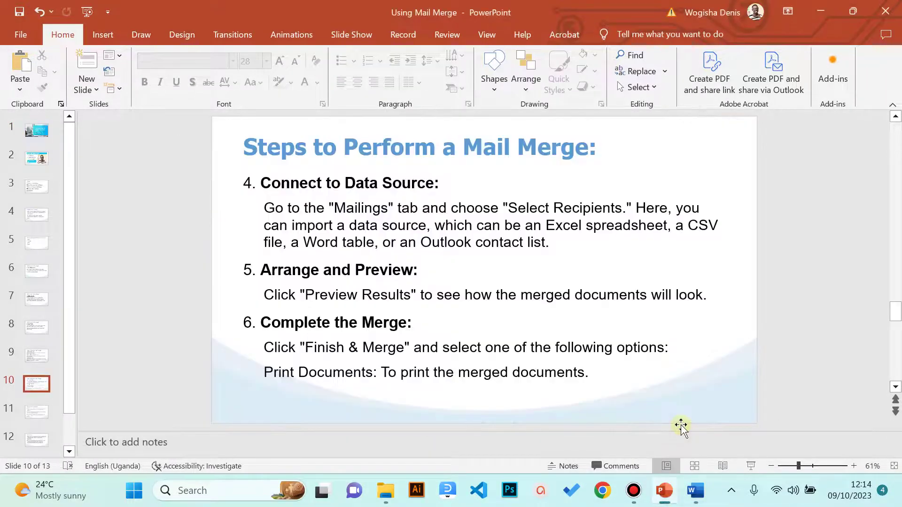